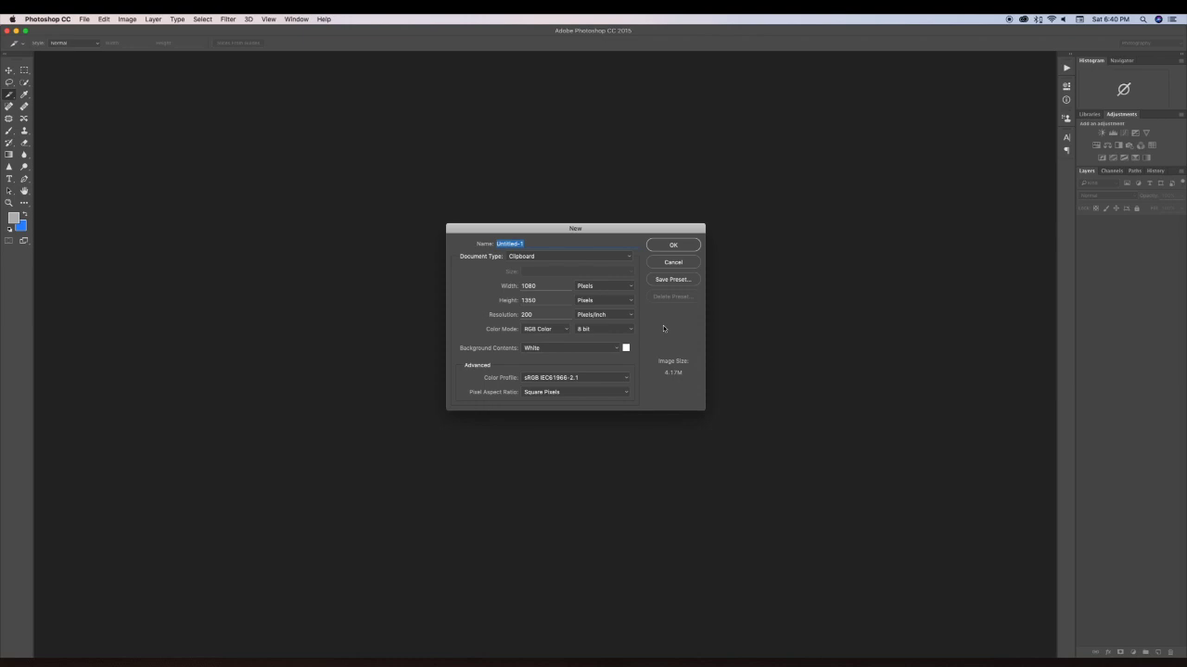
- Create a new blank 2160 × 1350 px document at 200 pixels/inch
double_click(544, 286)
type("216")
left_click(681, 245)
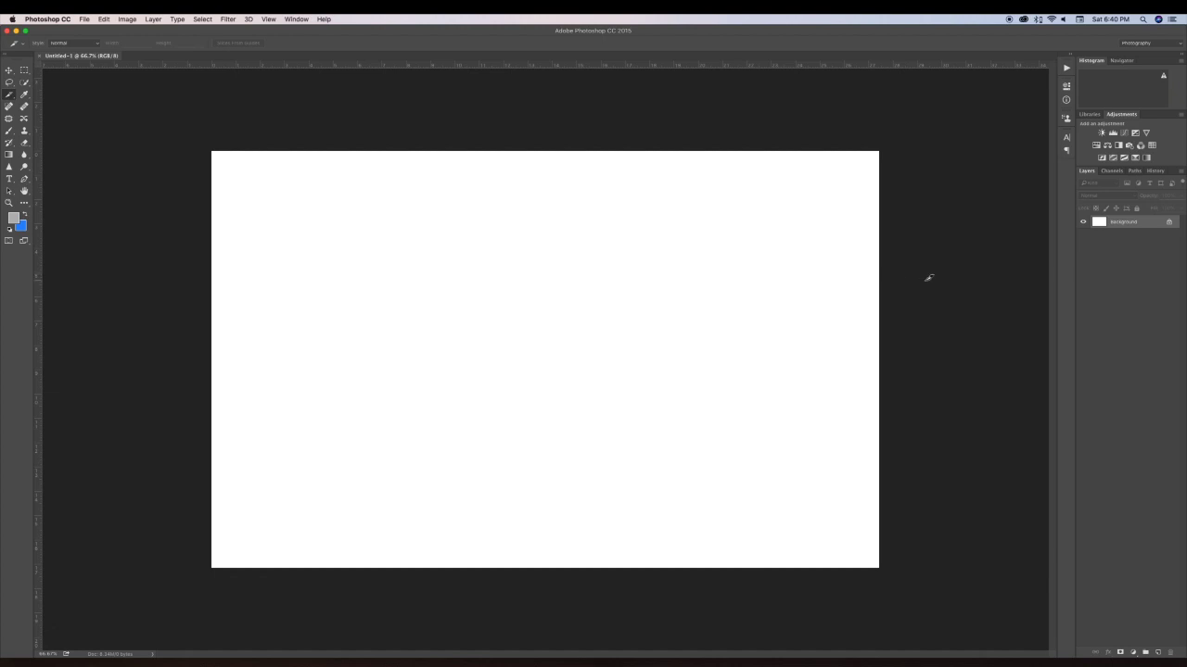
left_click(84, 19)
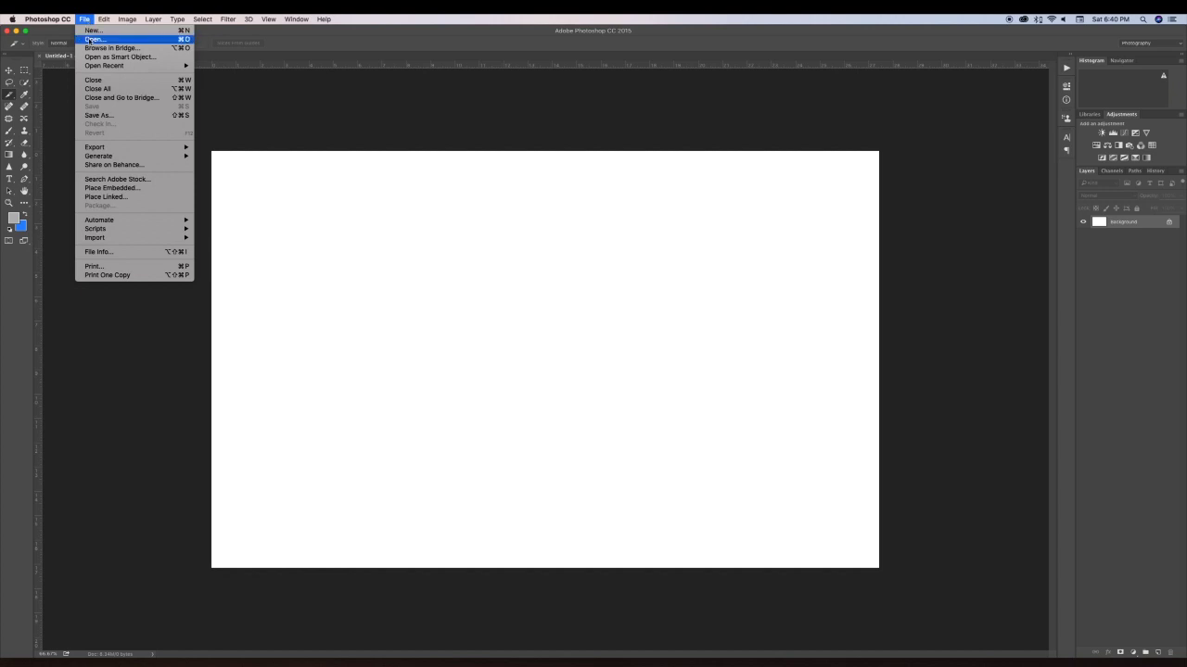
- Open Hola Mohalla.jpg from the Desktop as a second document
left_click(91, 40)
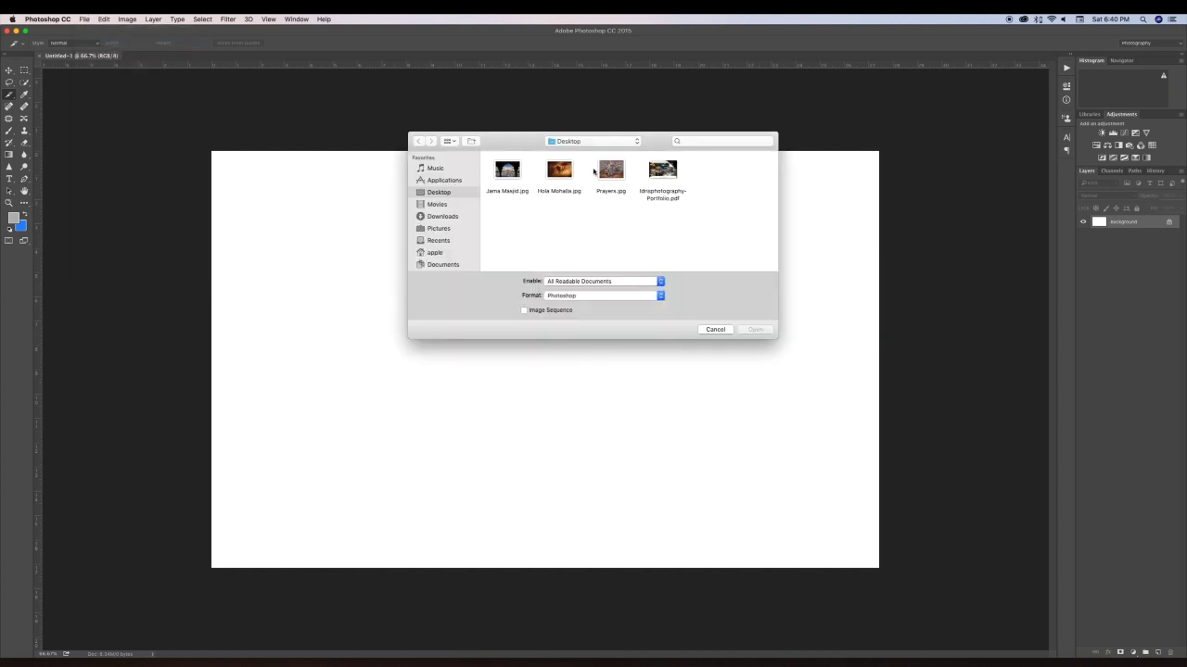
left_click(562, 173)
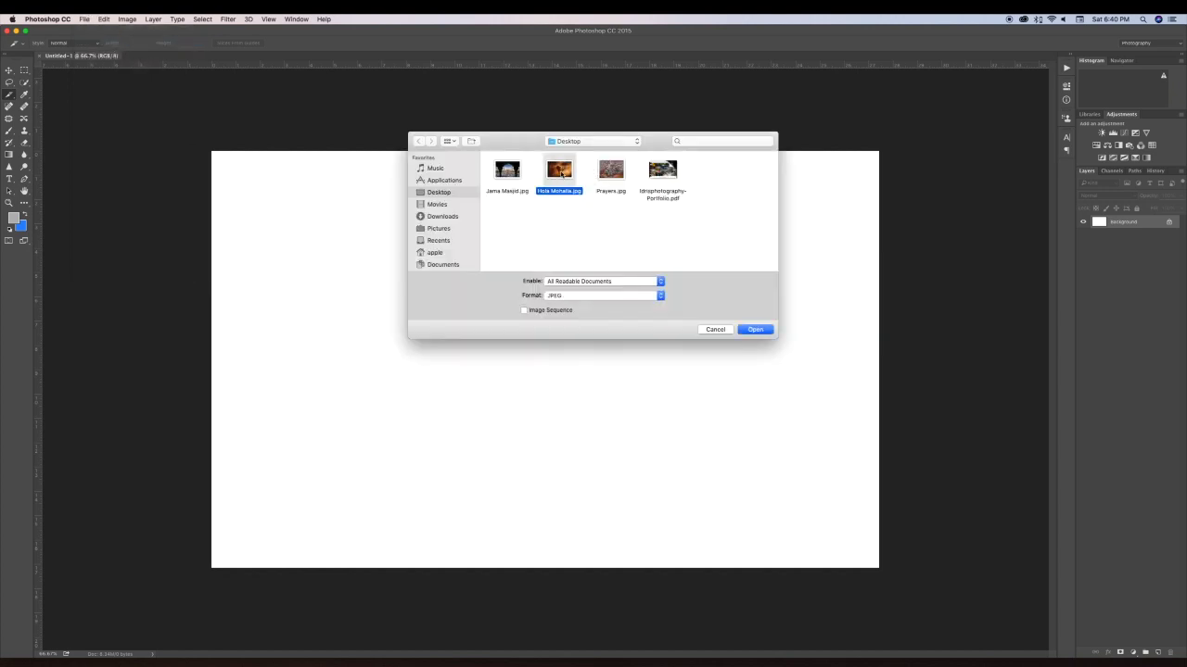
left_click(756, 330)
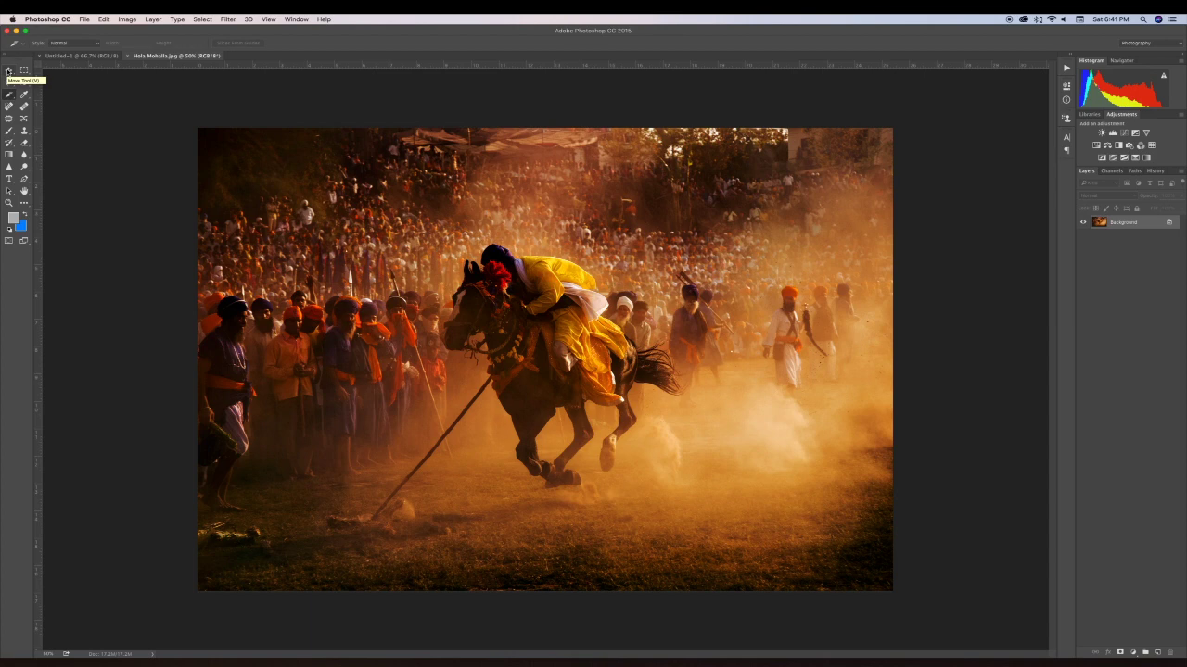
left_click(9, 71)
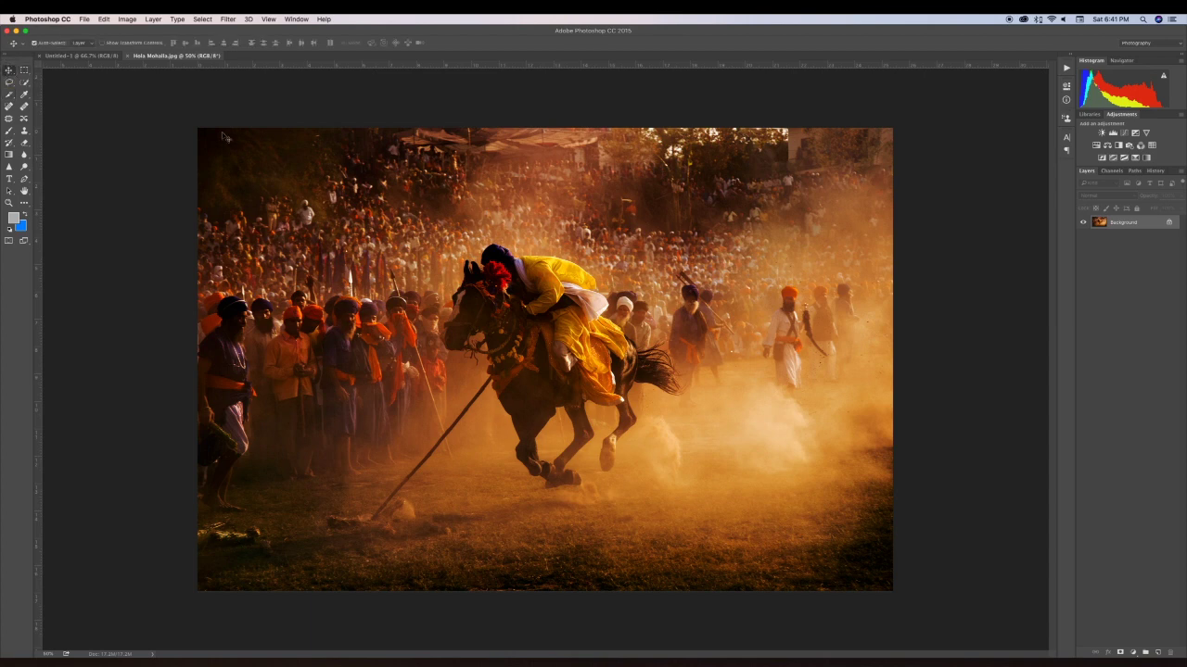
- Drag the horse rider photo into Untitled-1 as a new layer and position it
left_click(81, 56)
left_click_drag(357, 194, 447, 241)
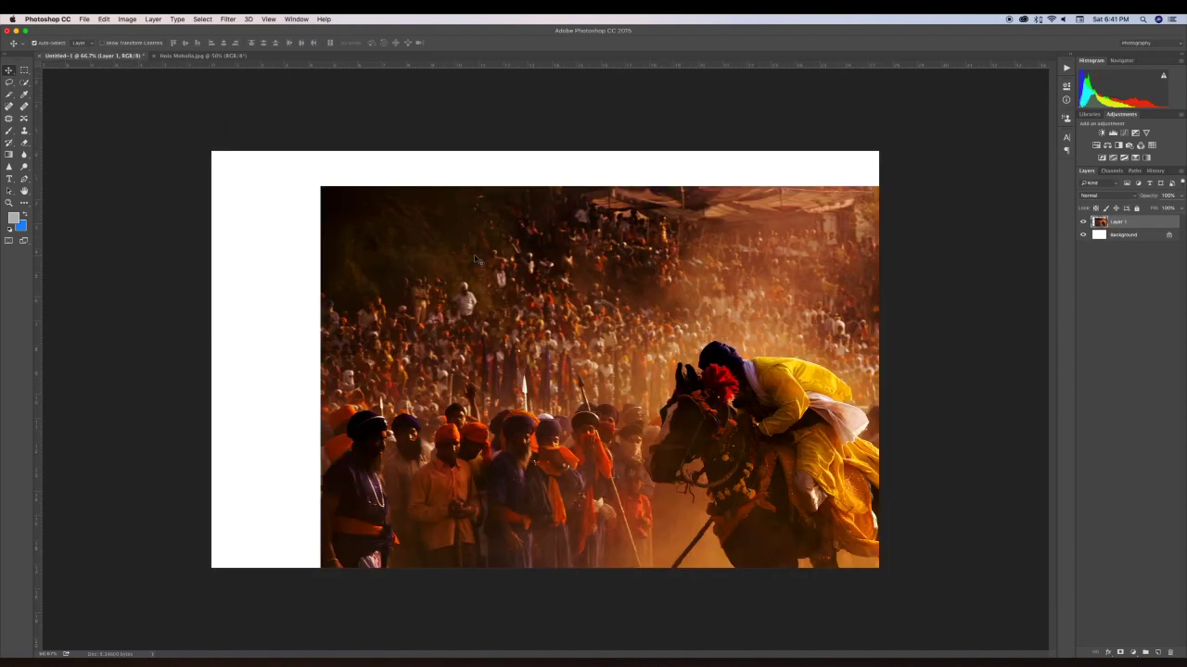
key("super+minus")
key("super+minus")
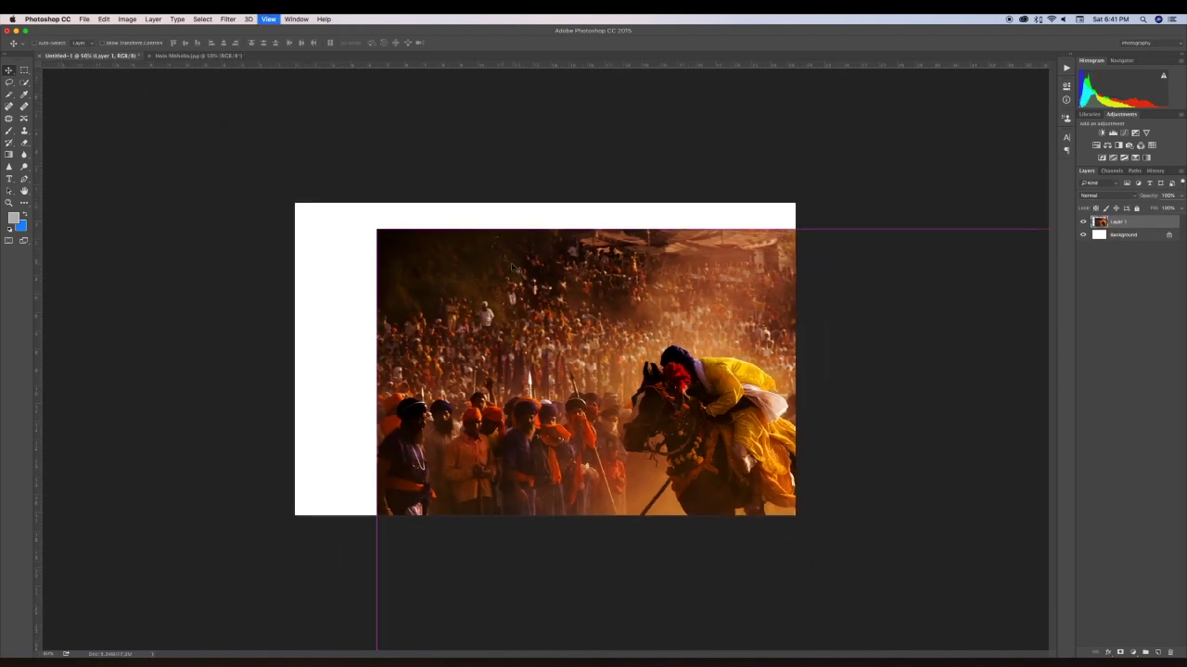
left_click_drag(623, 299, 544, 263)
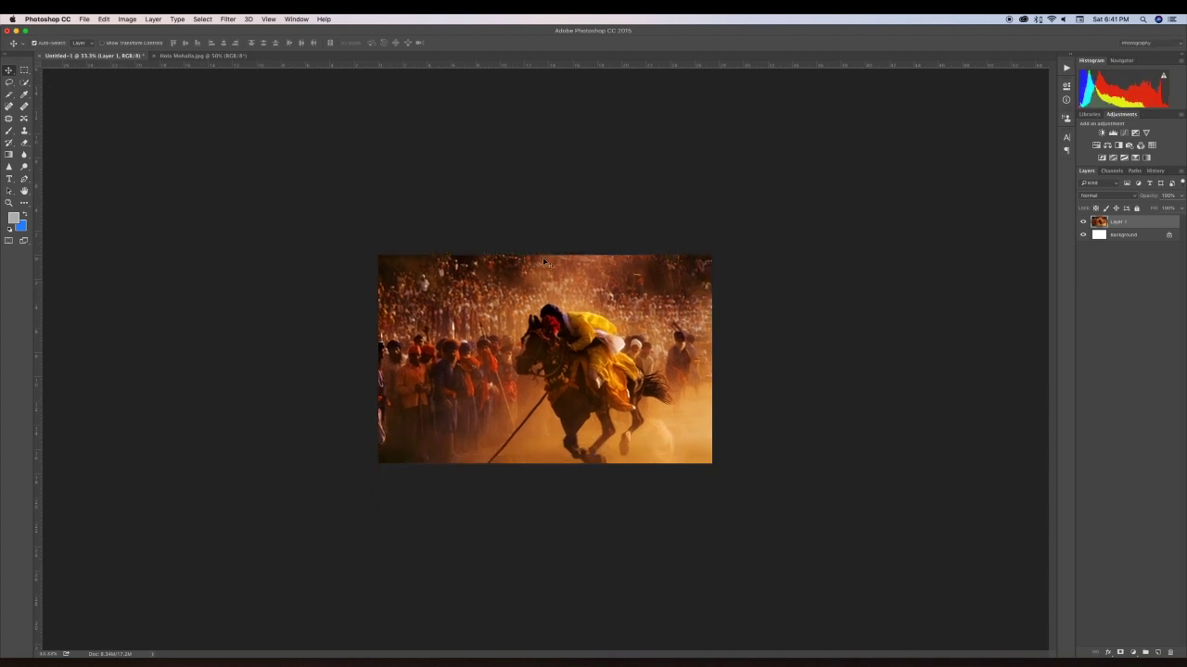
- Scale the photo layer with Free Transform so it covers the canvas
key("super+t")
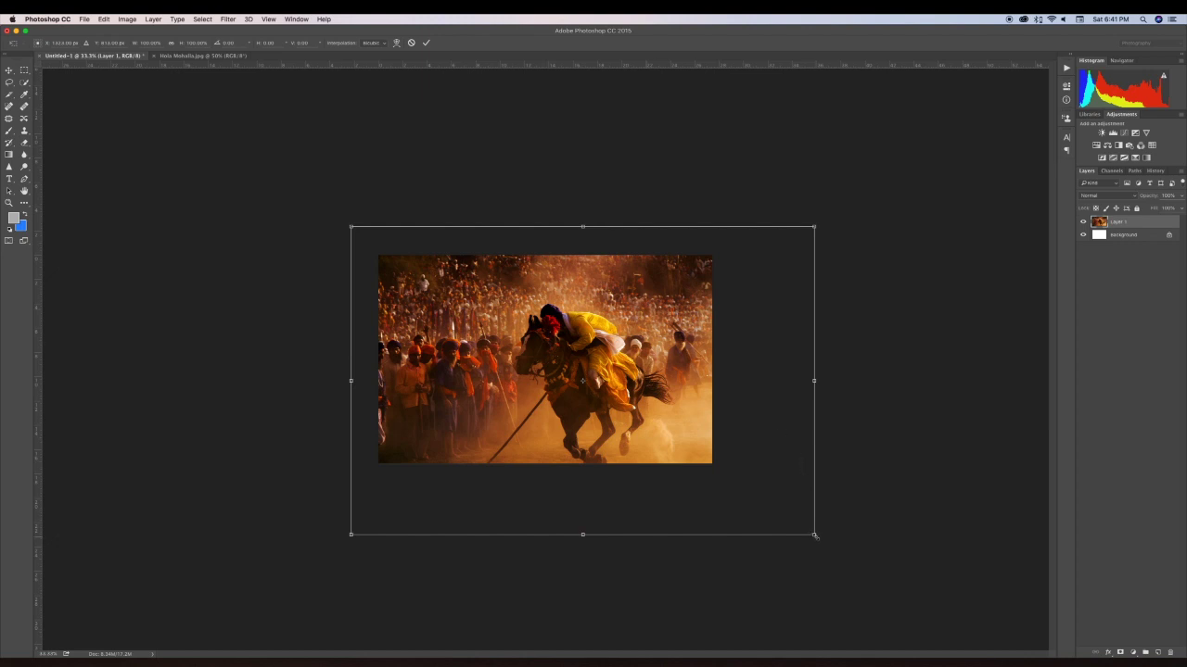
left_click_drag(814, 535, 755, 485)
left_click_drag(636, 396, 660, 393)
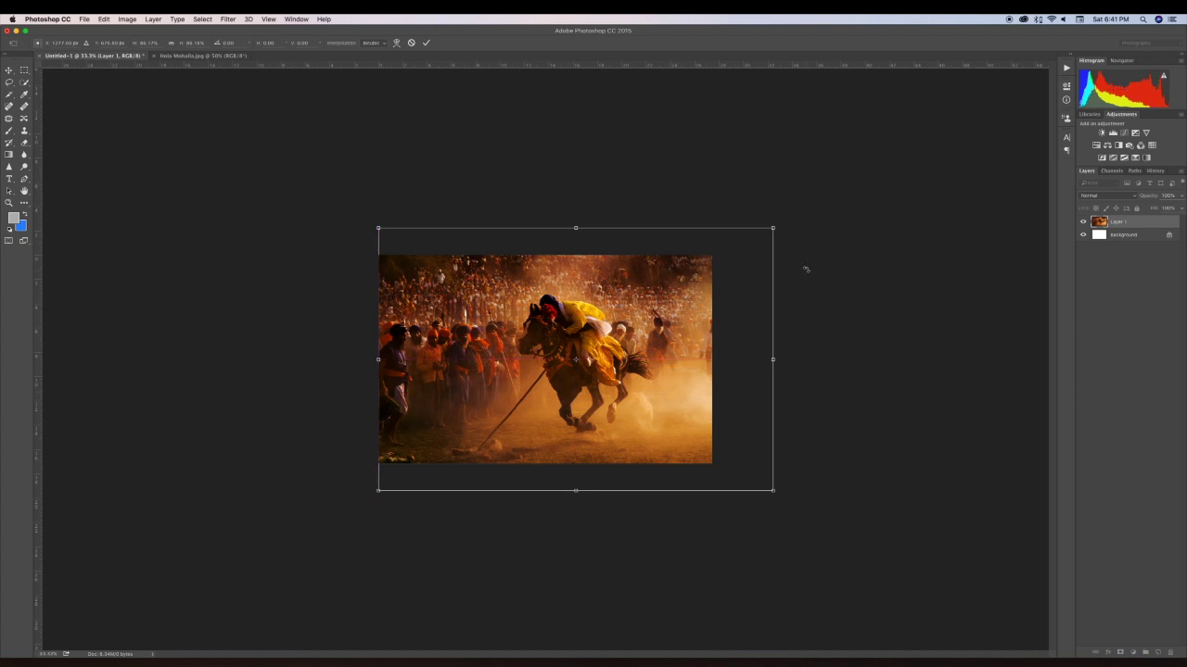
left_click_drag(774, 229, 742, 248)
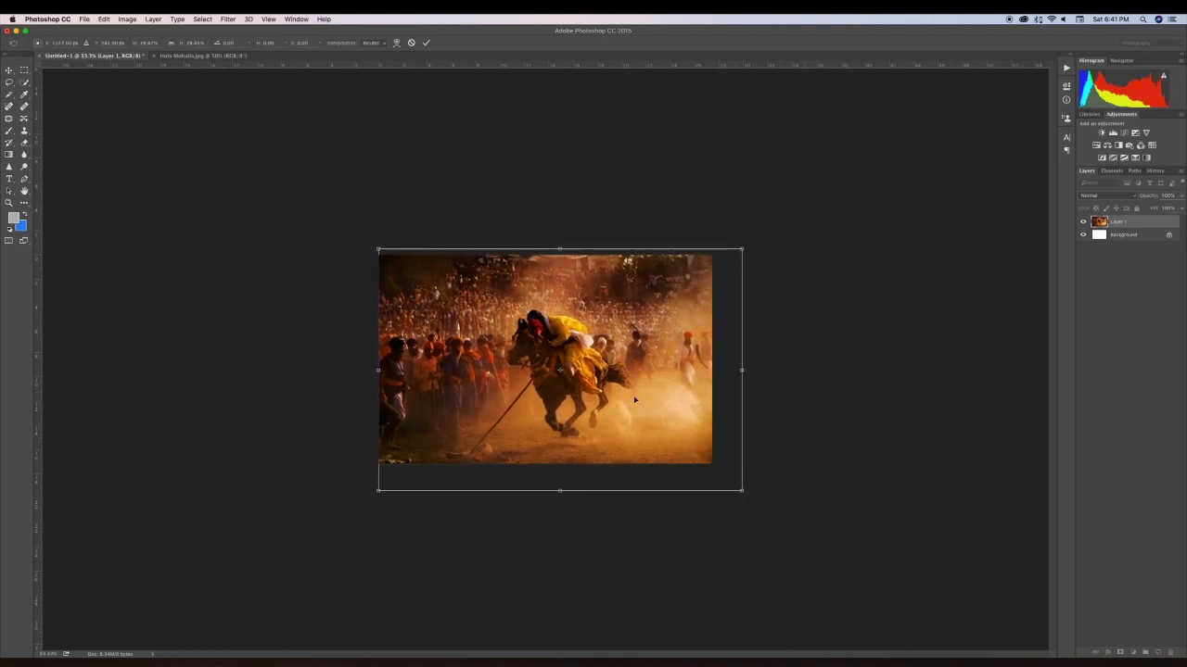
left_click_drag(634, 396, 632, 381)
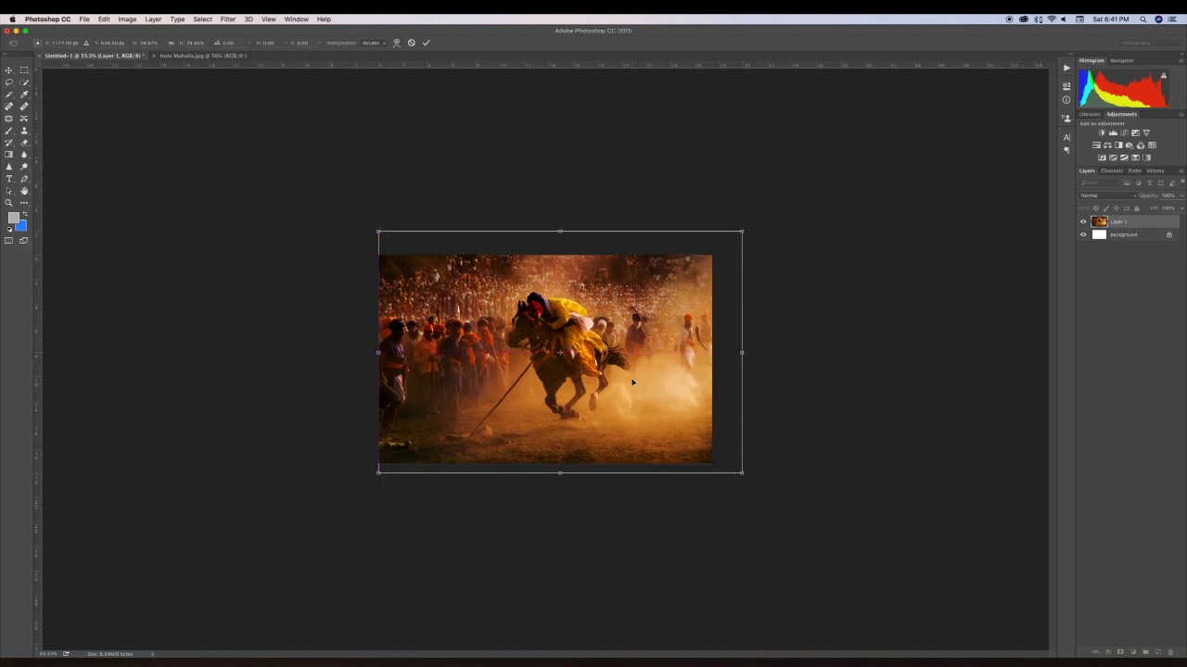
key("Return")
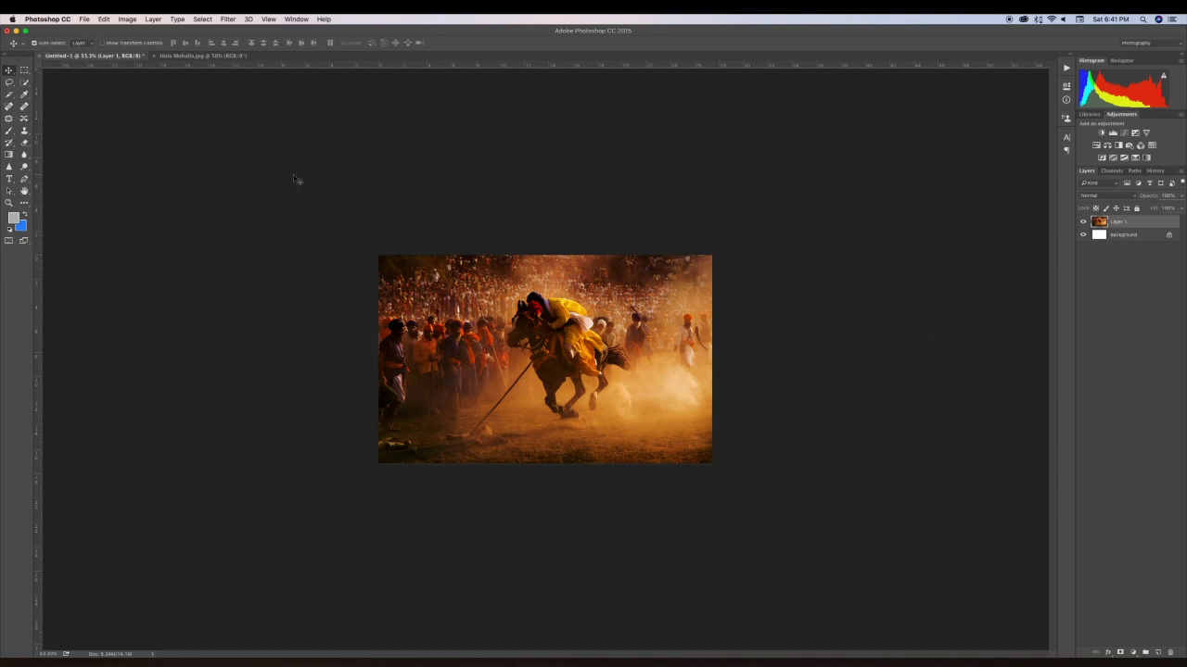
- Flatten the image into a single Background layer
left_click(154, 19)
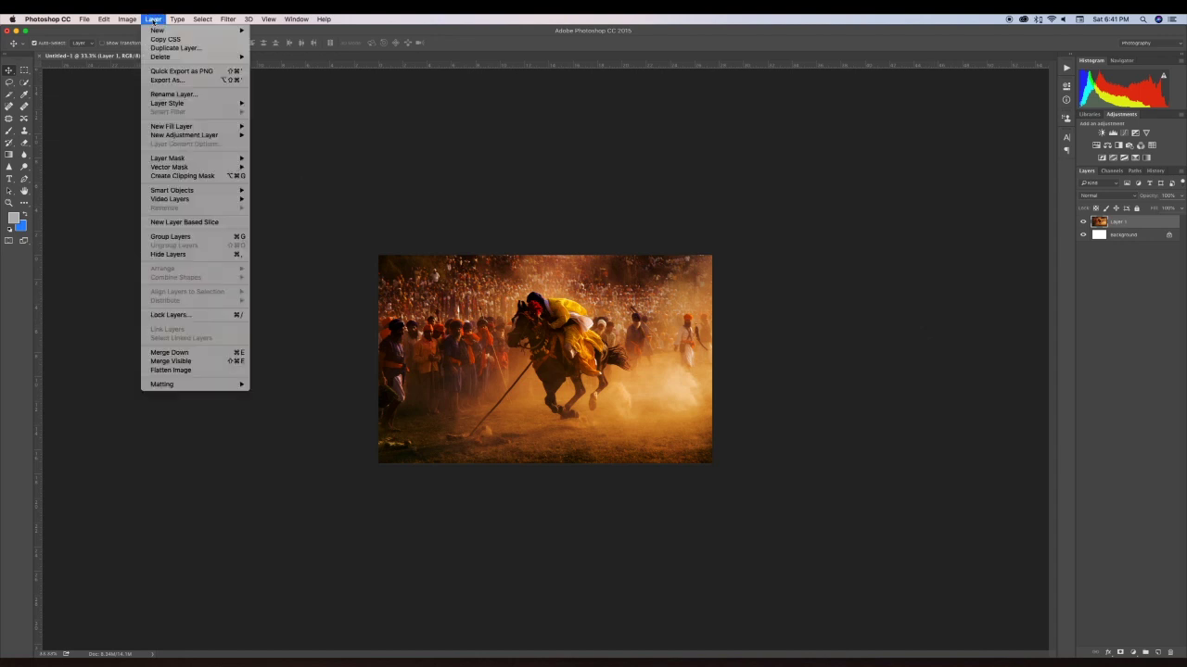
left_click(181, 370)
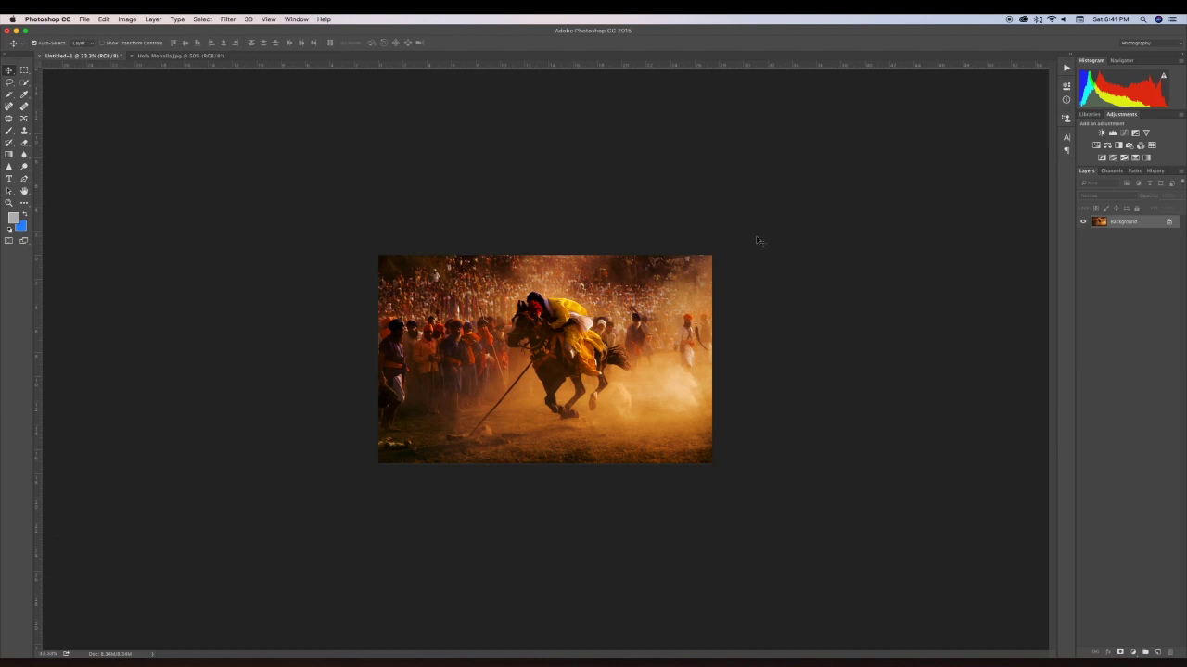
key("super+equal")
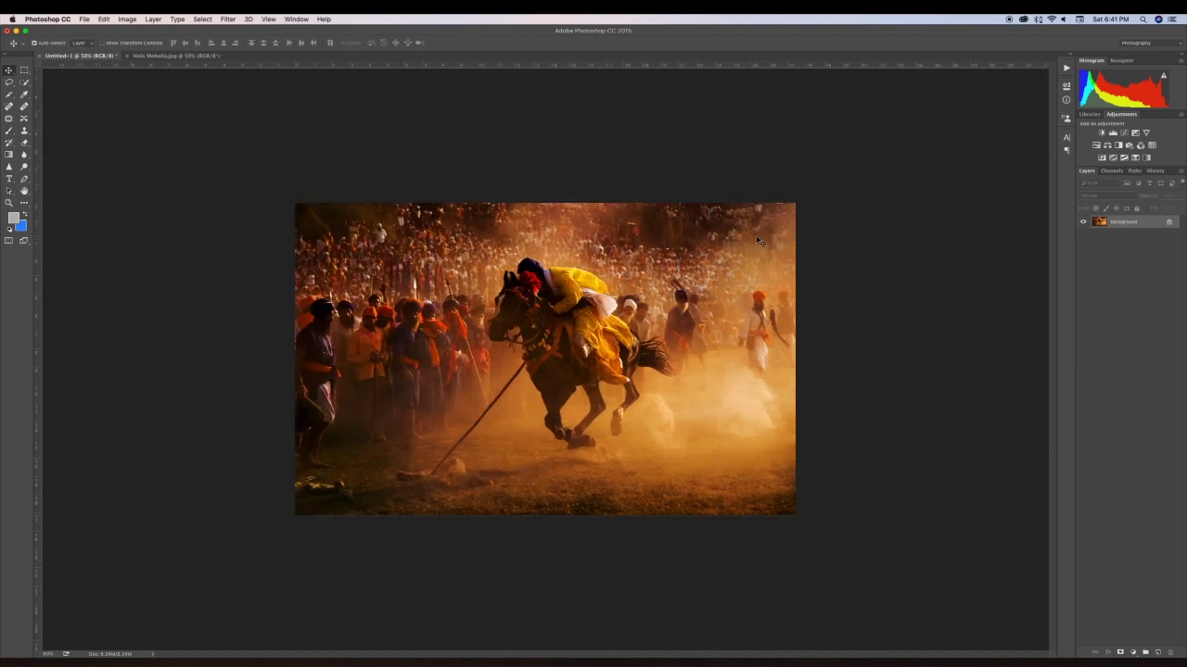
- Add a 2-column guide layout splitting the canvas into two equal halves
left_click(268, 19)
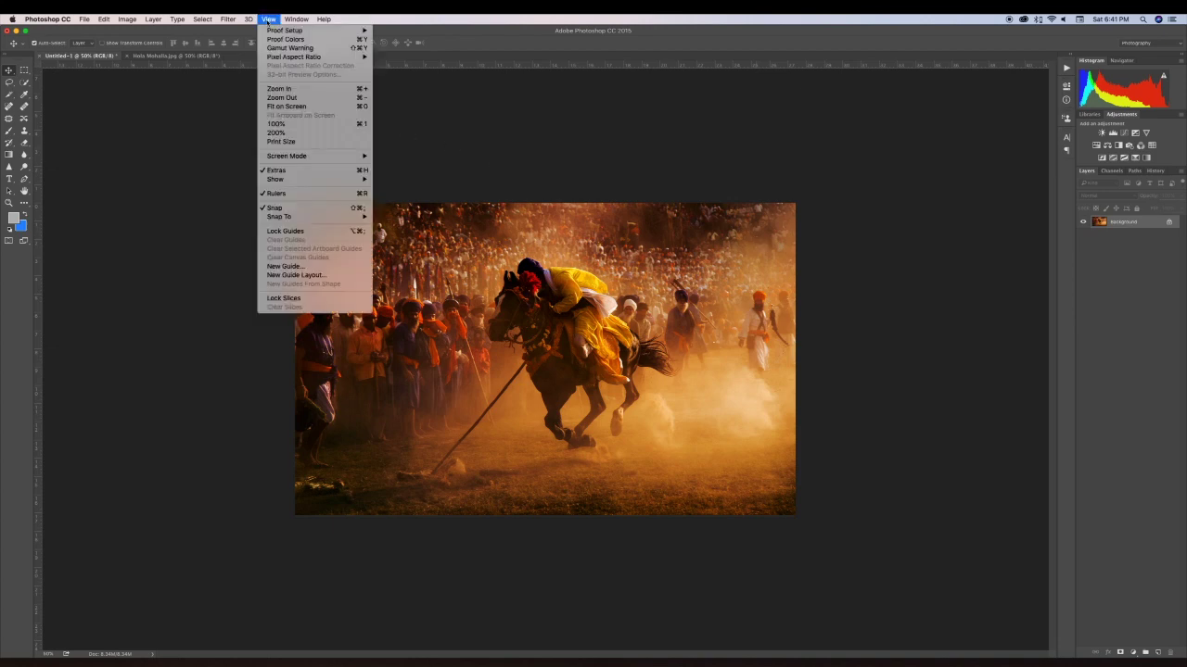
left_click(311, 275)
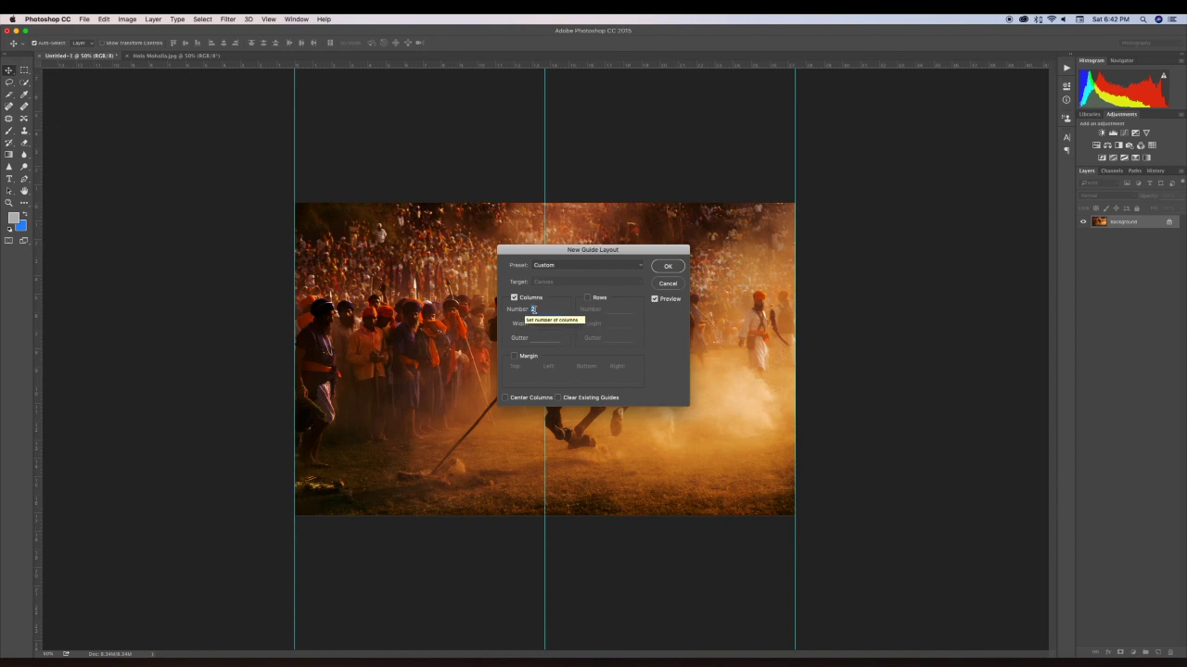
left_click(669, 267)
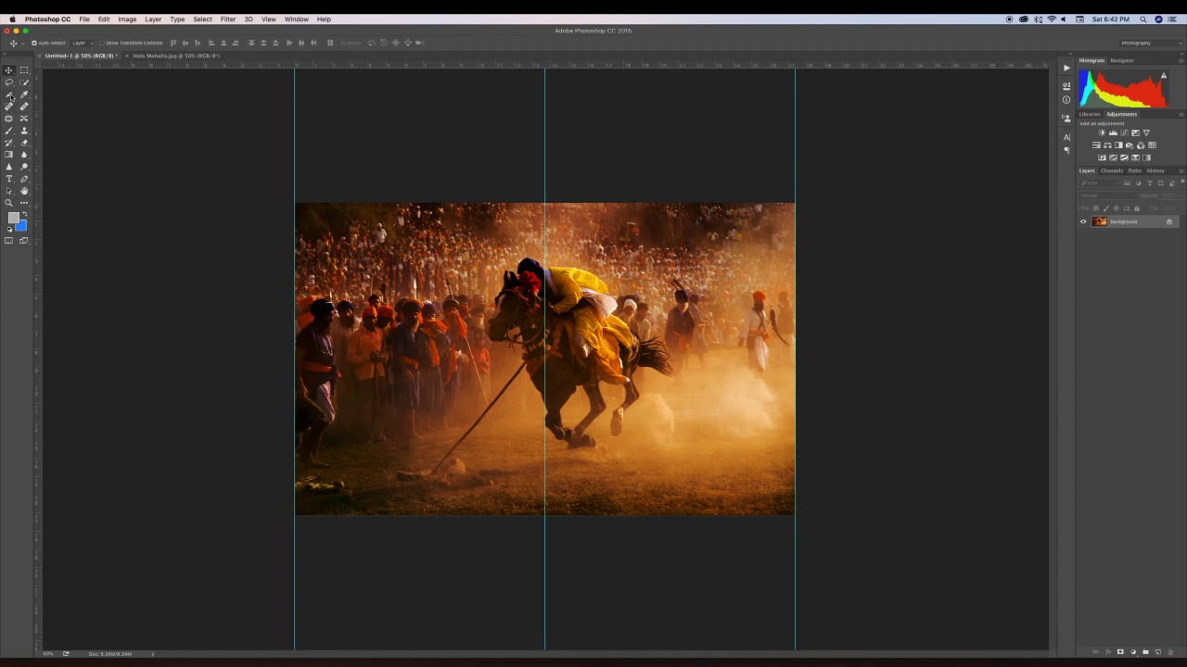
left_click(10, 95)
- Cut the canvas into slices 01 and 02 using Slices From Guides
left_click(46, 100)
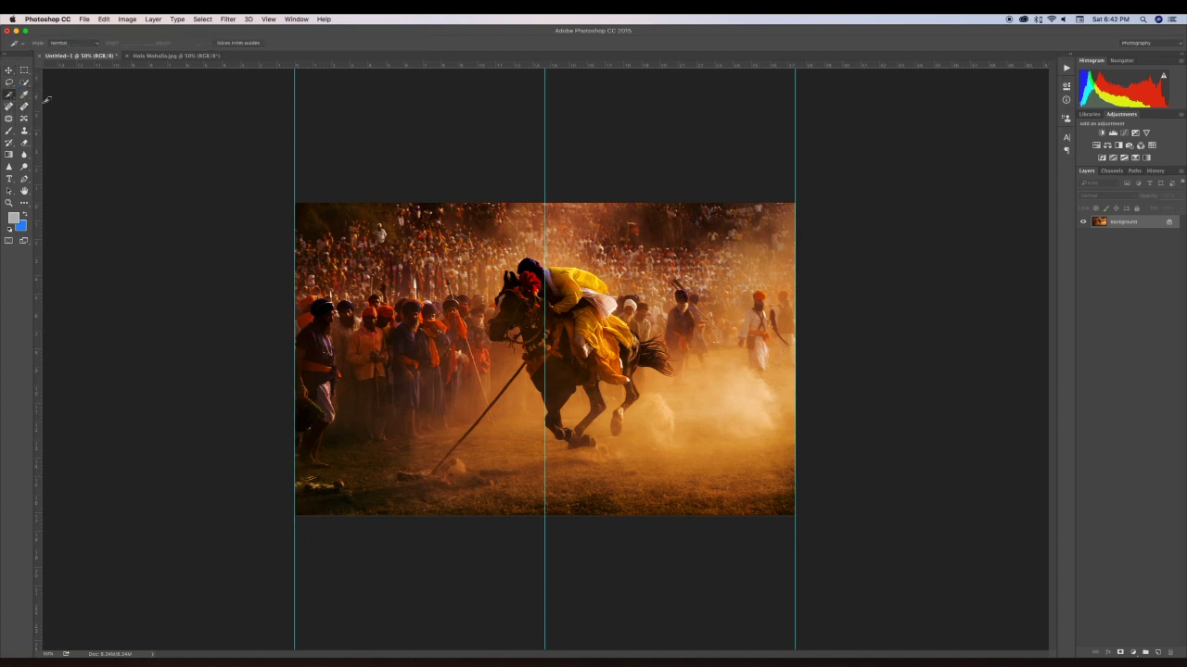
left_click(251, 44)
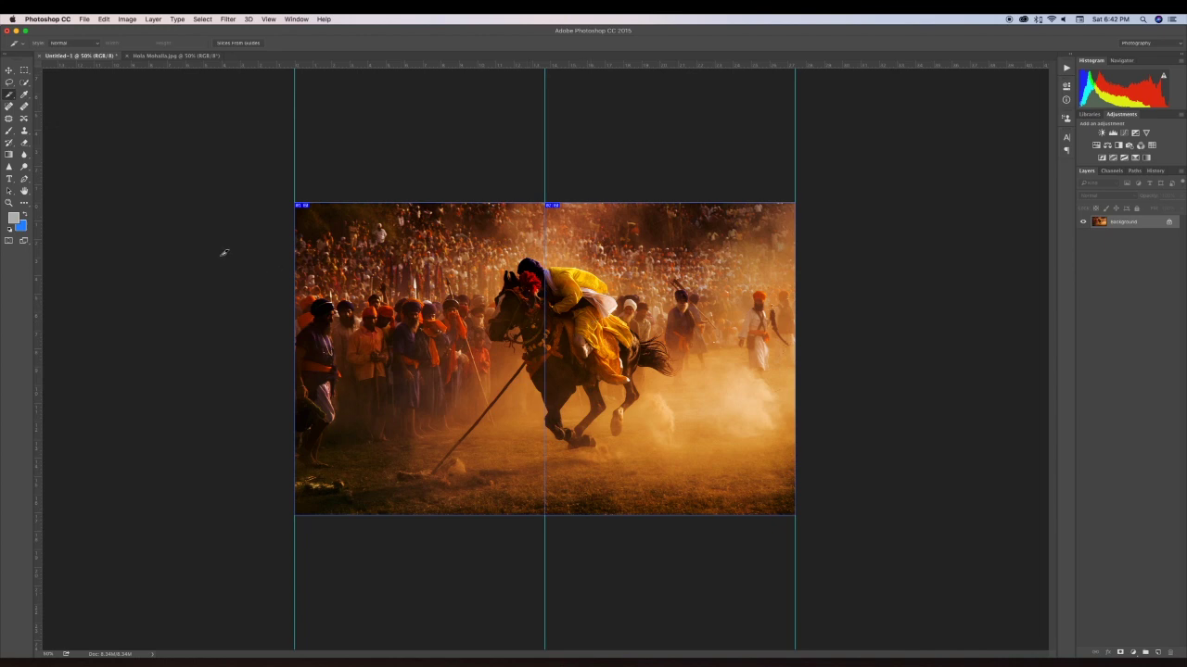
left_click(83, 20)
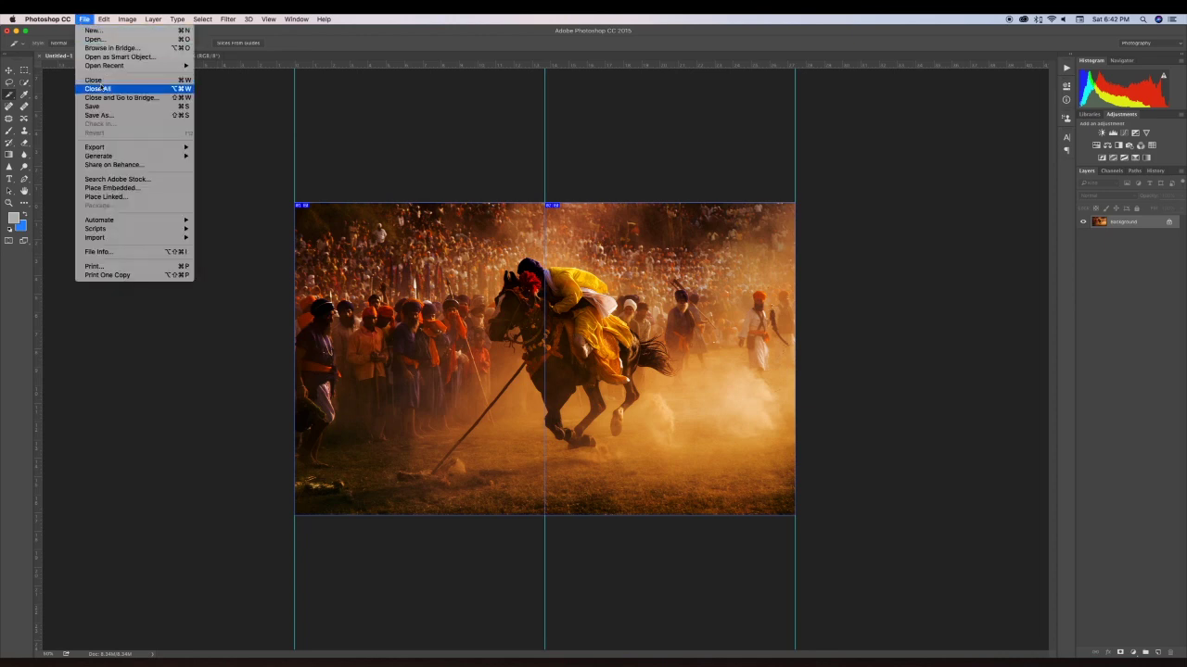
mouse_move(102, 147)
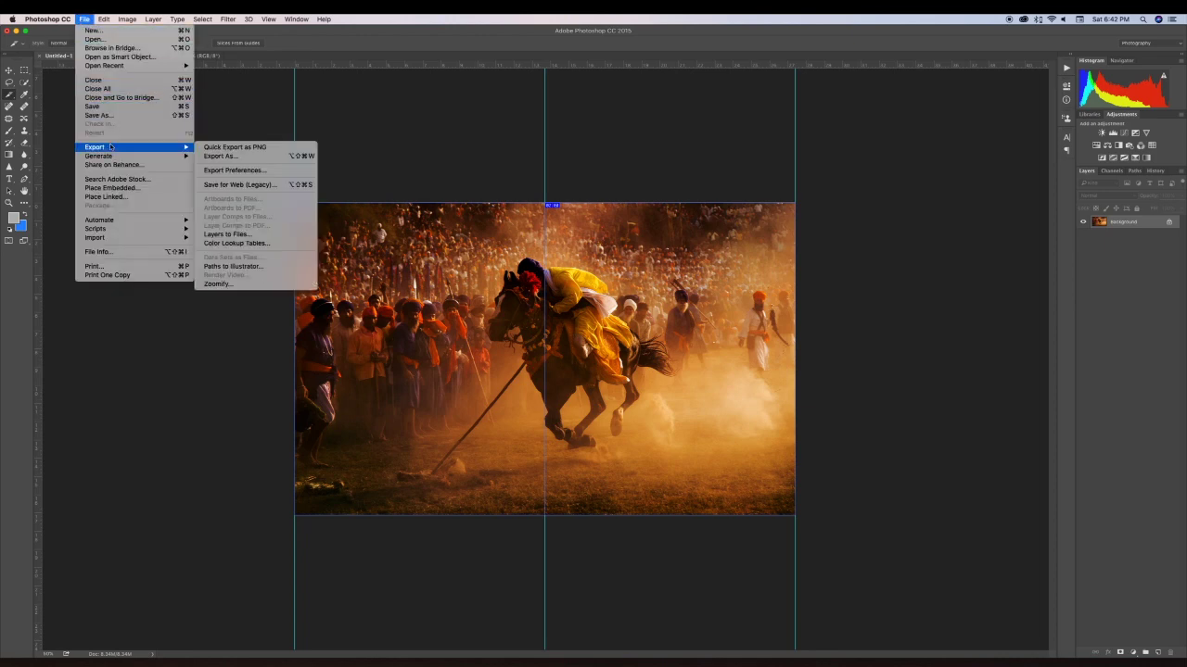
- Export all slices via Save for Web as quality-100 JPEGs named Hola.jpg
left_click(224, 186)
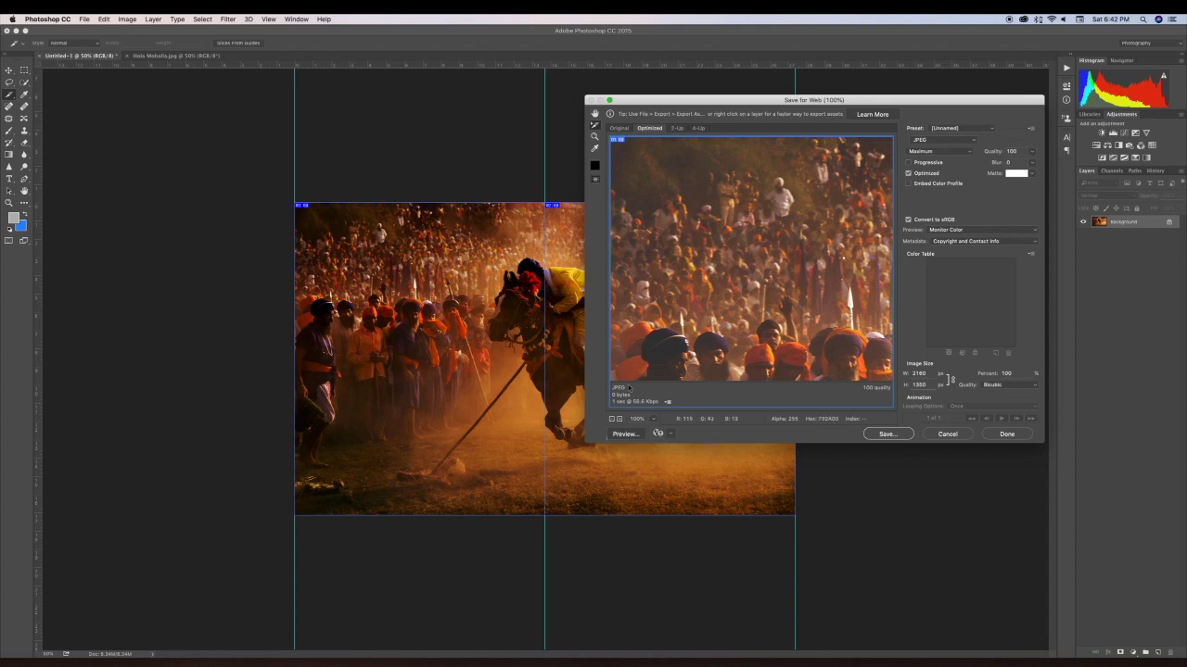
left_click(653, 420)
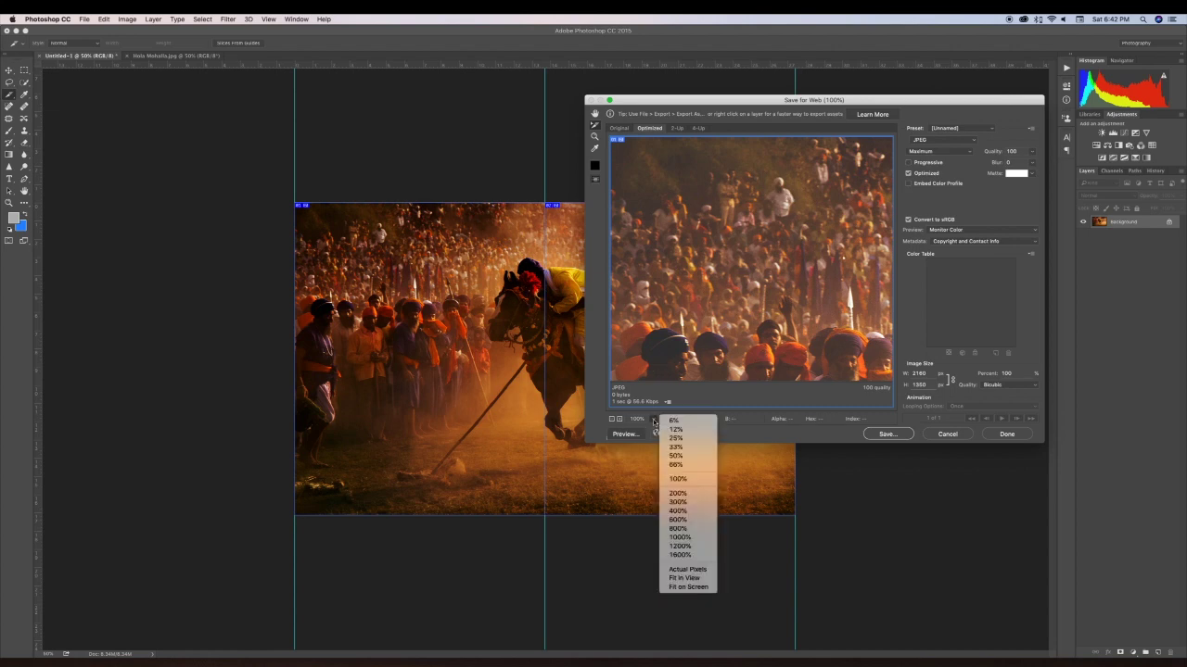
left_click(684, 578)
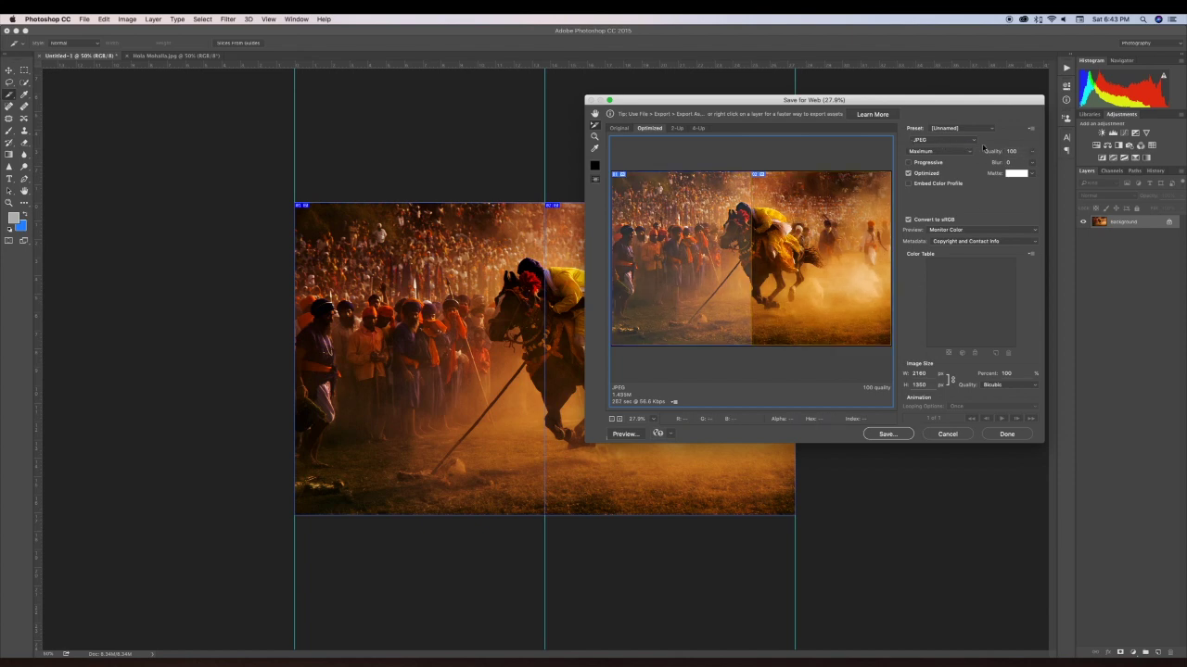
left_click(885, 434)
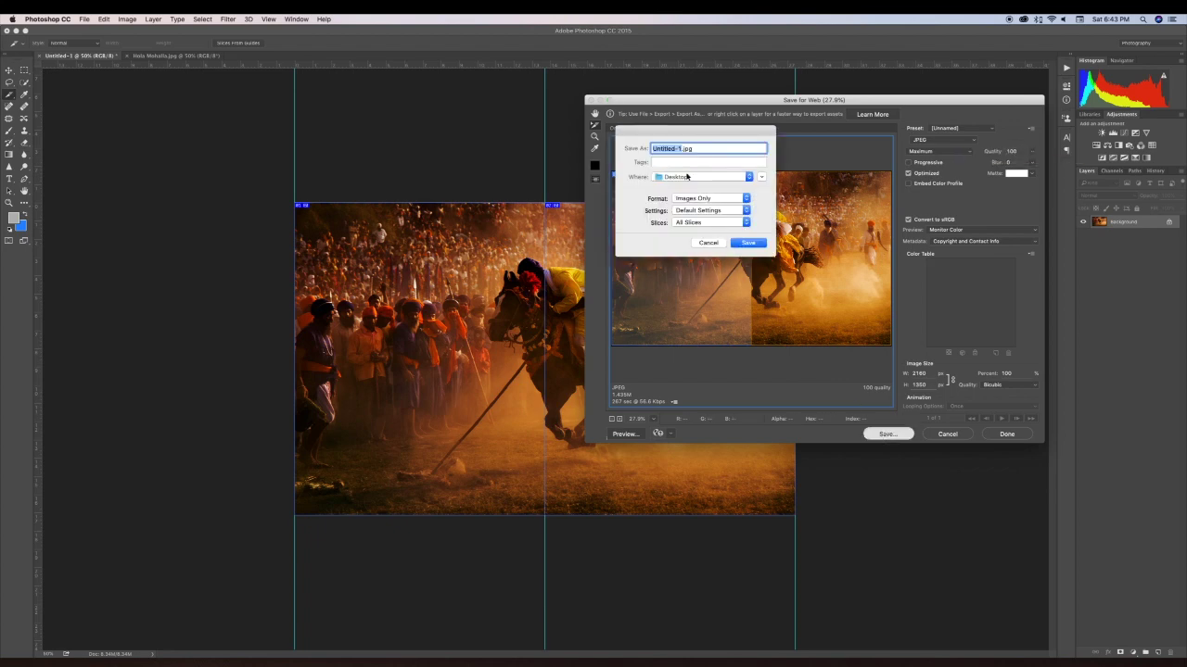
type("Hola")
left_click(749, 243)
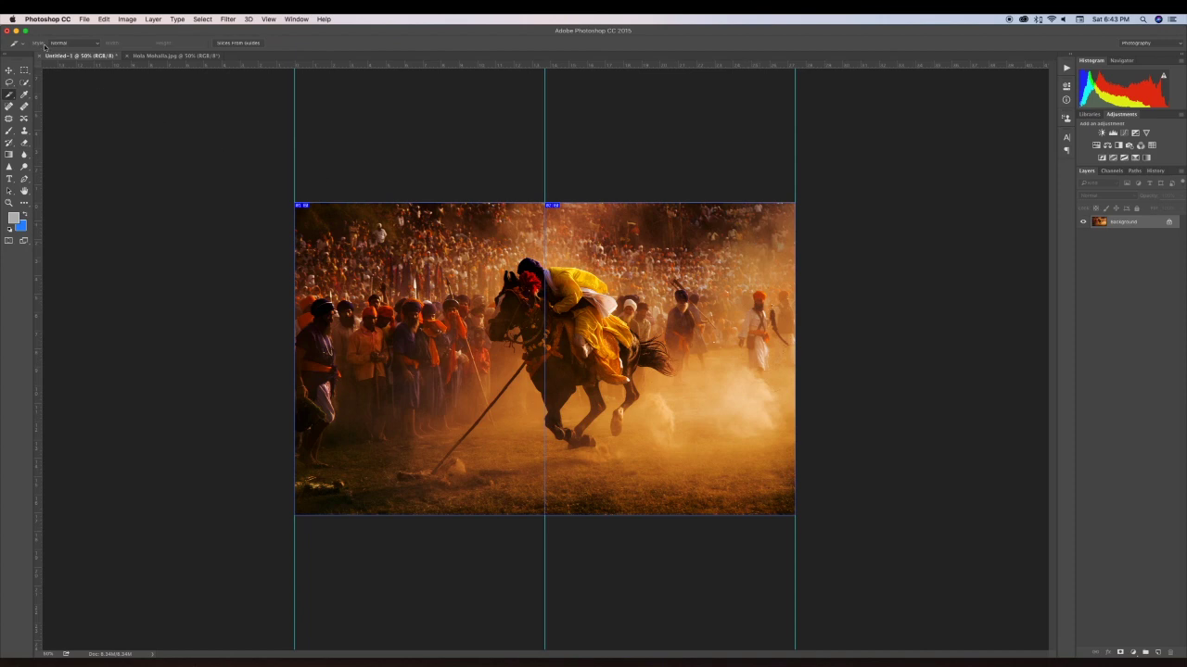
- Check Hola_01.jpg and Hola_02.jpg in the images folder with Quick Look
left_click(15, 31)
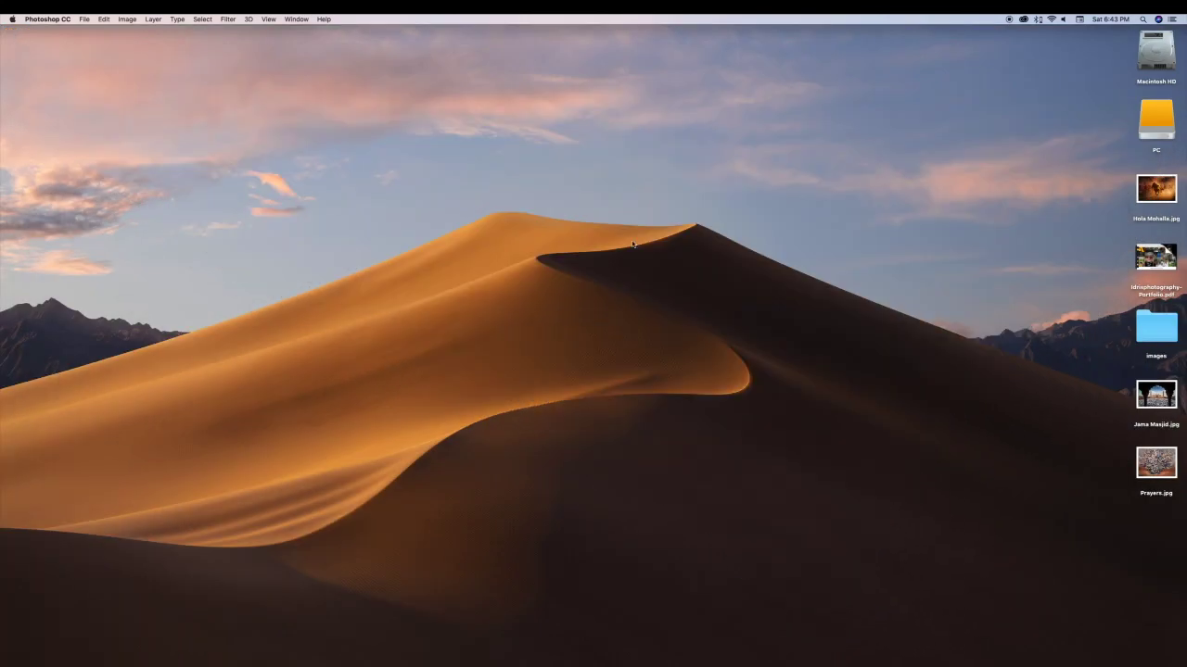
double_click(1159, 333)
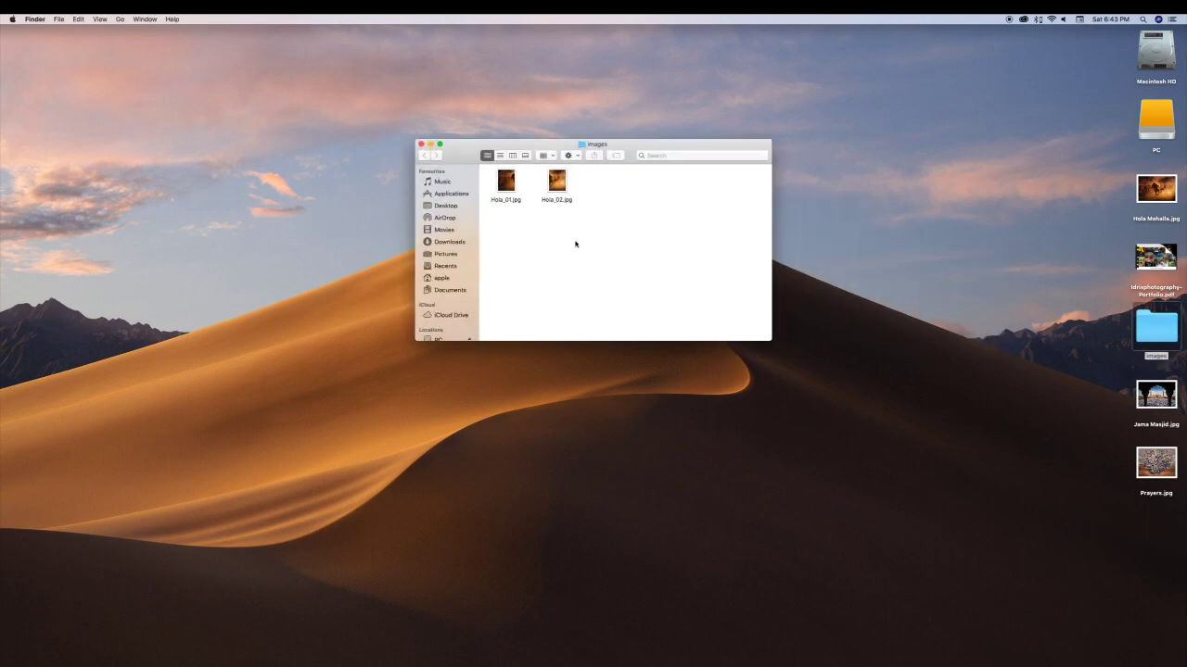
left_click(500, 184)
key("space")
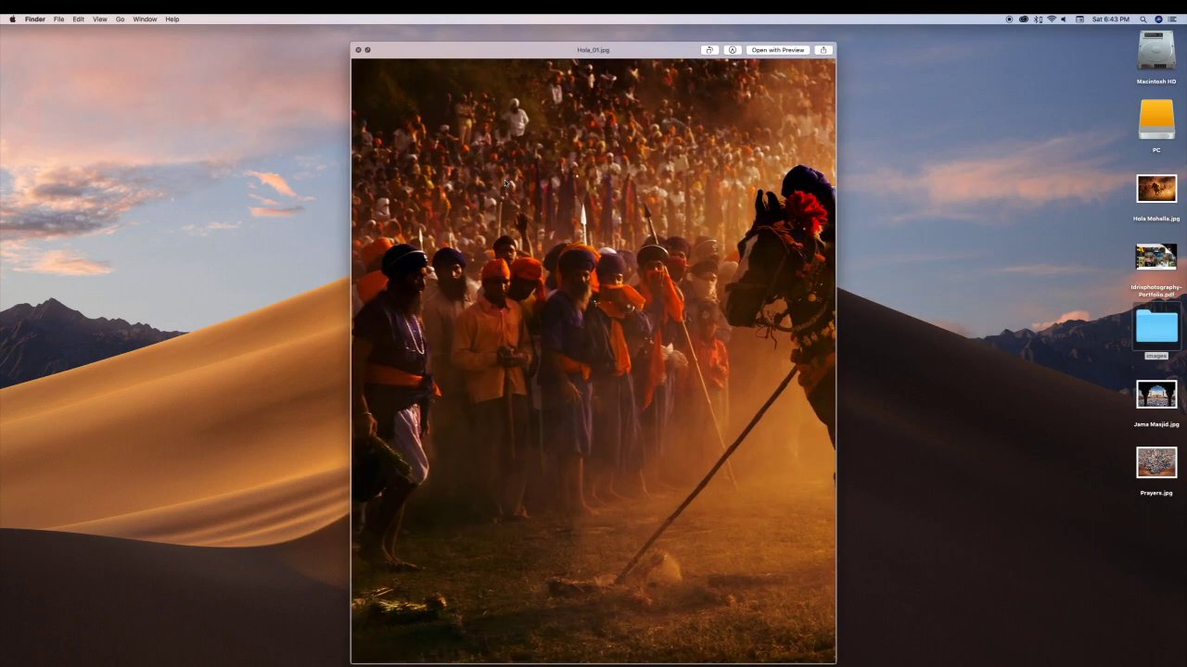
key("Right")
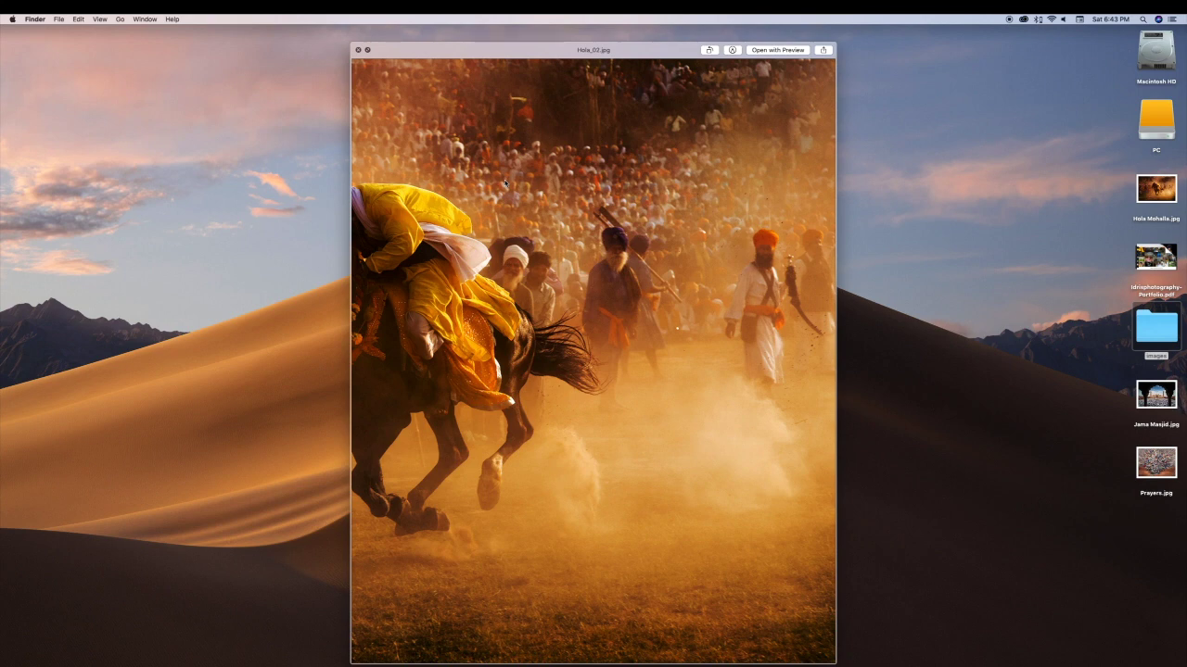
key("space")
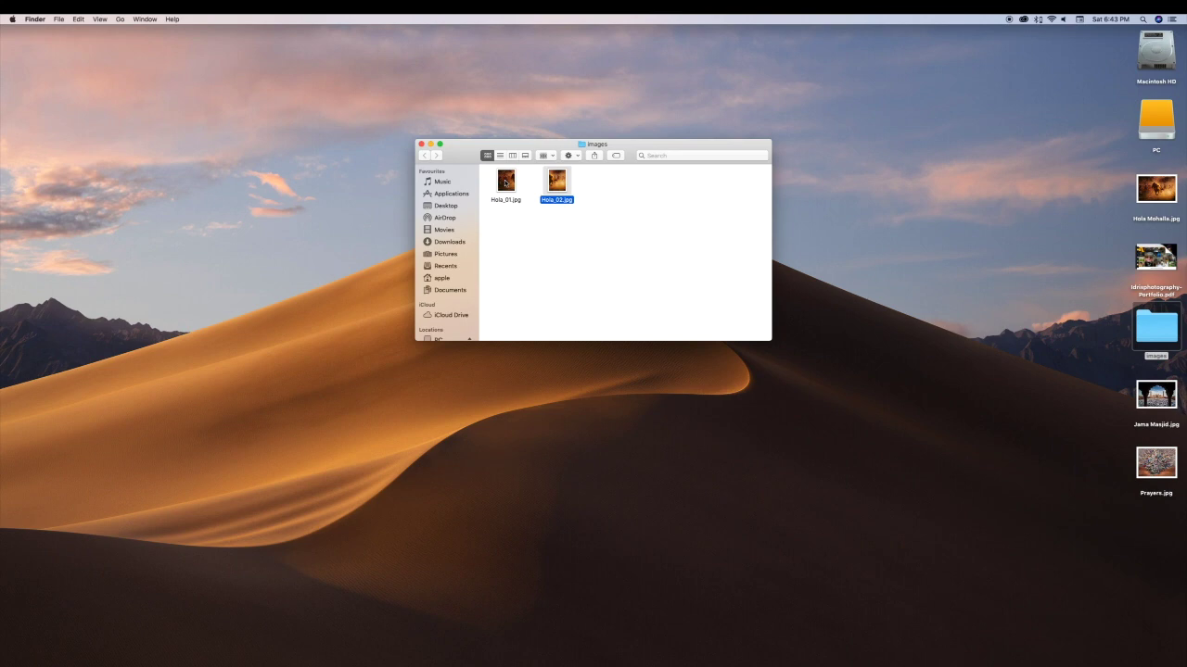
left_click(627, 246)
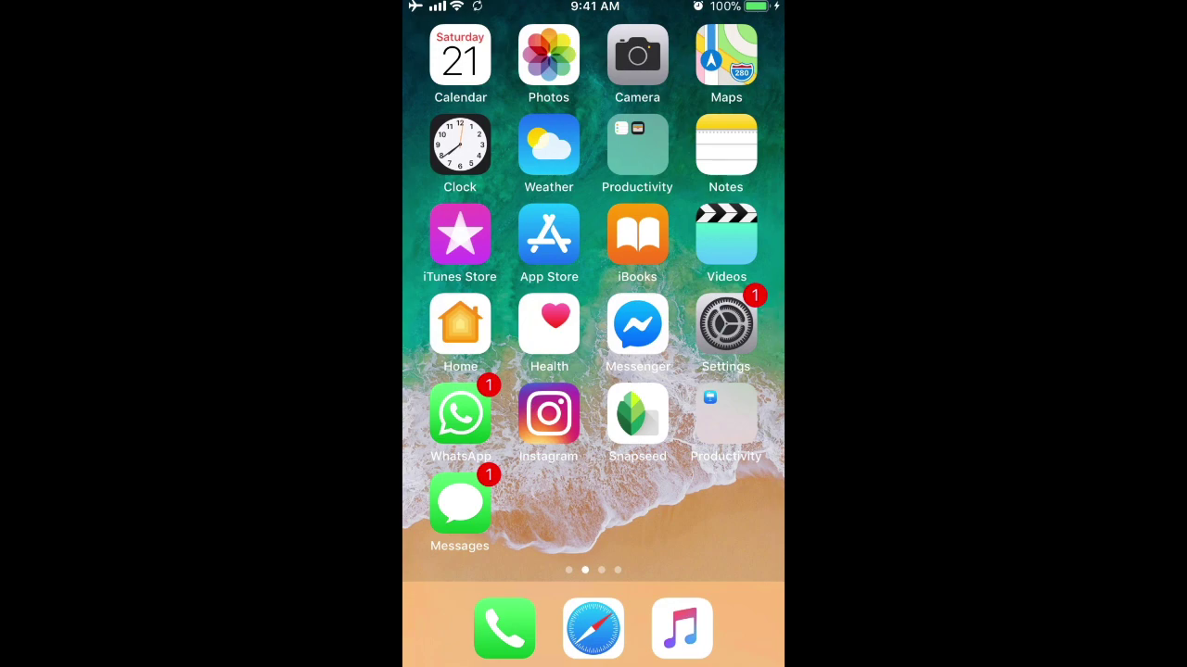
- Verify the crowd and horseman slices in the Camera Roll, then switch to Instagram
left_click(548, 56)
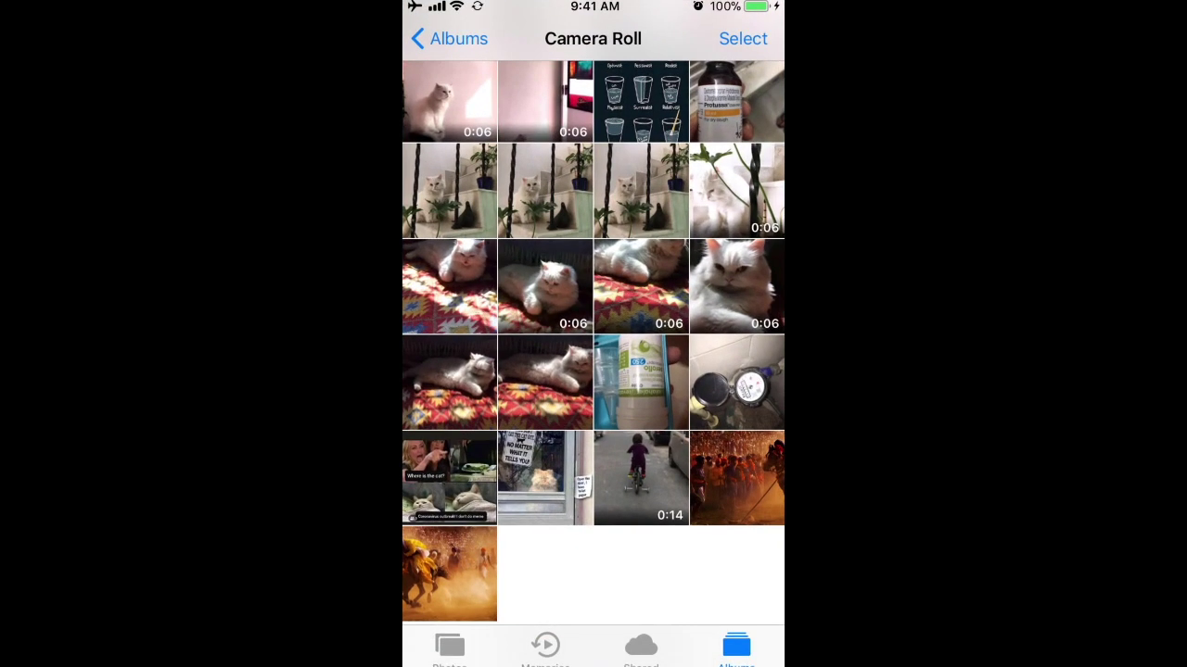
left_click(729, 467)
left_click_drag(705, 334, 464, 334)
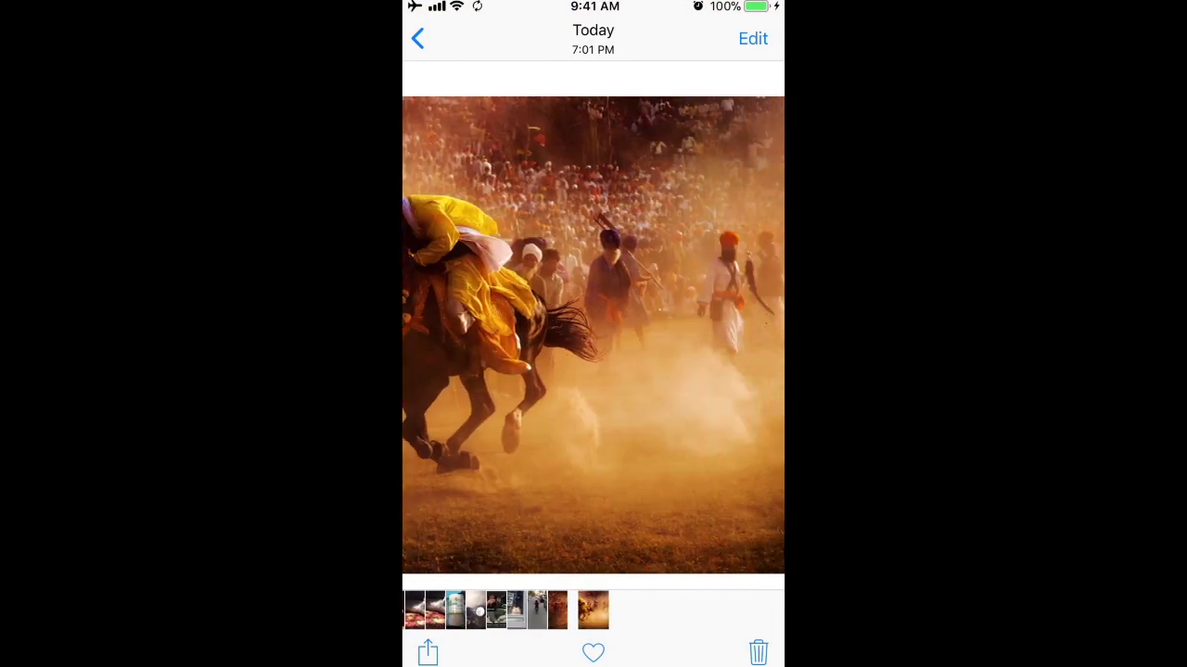
left_click(417, 38)
left_click_drag(593, 663, 594, 371)
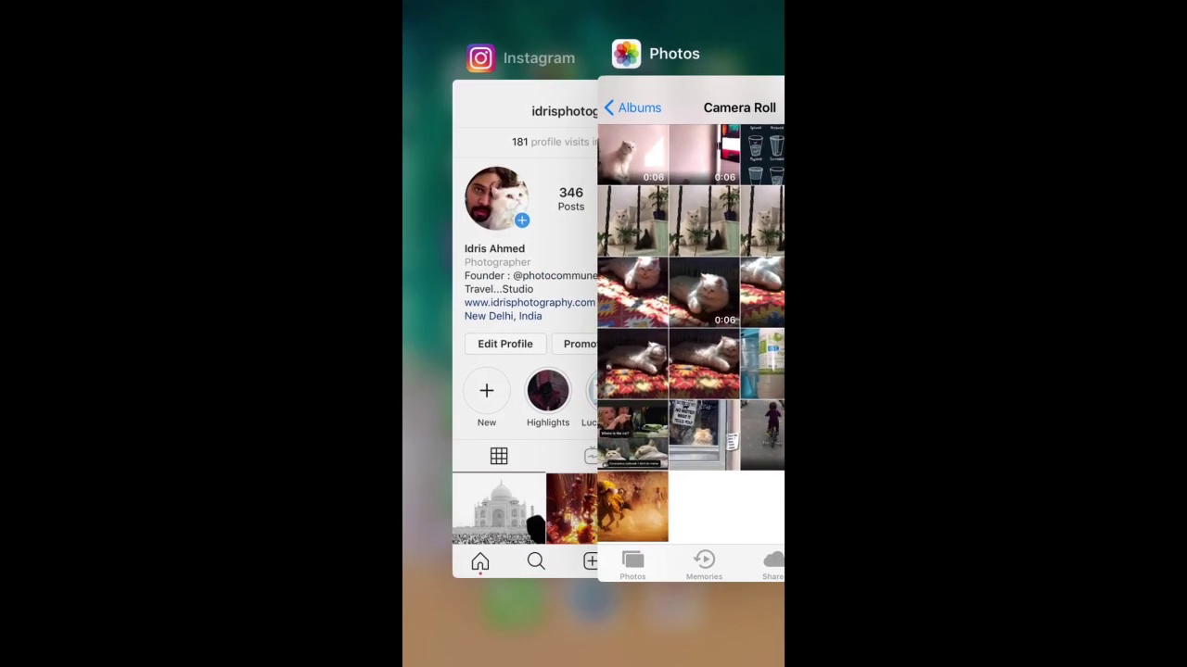
left_click(529, 306)
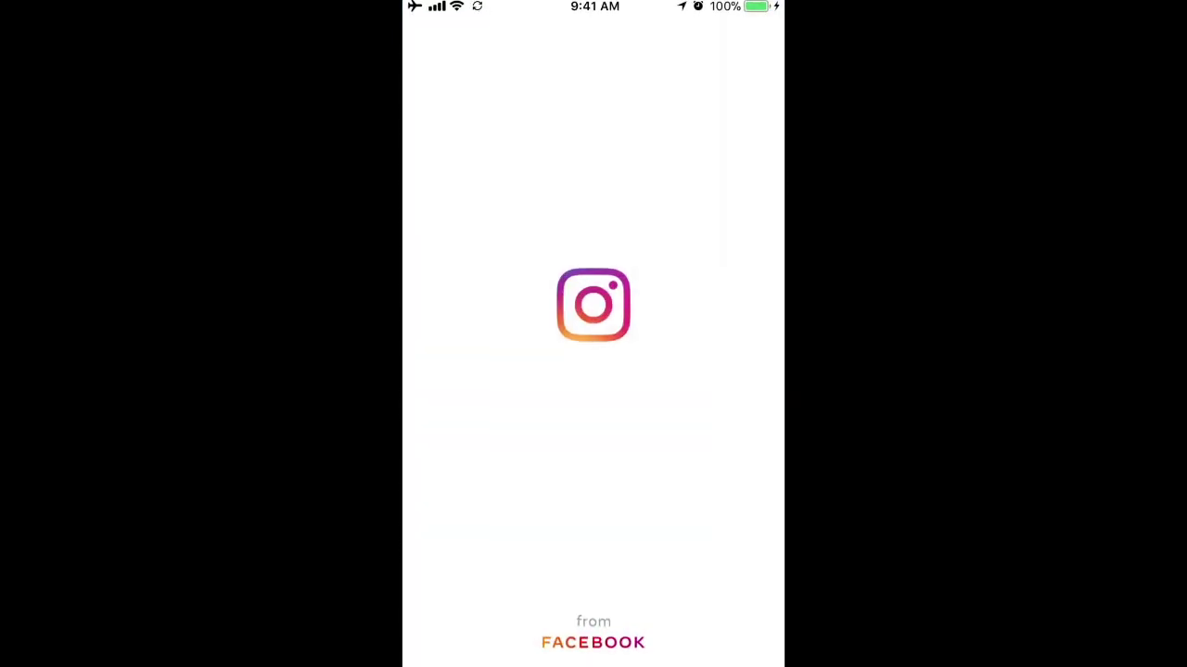
- Select the crowd slice uncropped, then the horseman slice, for one multi-photo post
left_click(593, 653)
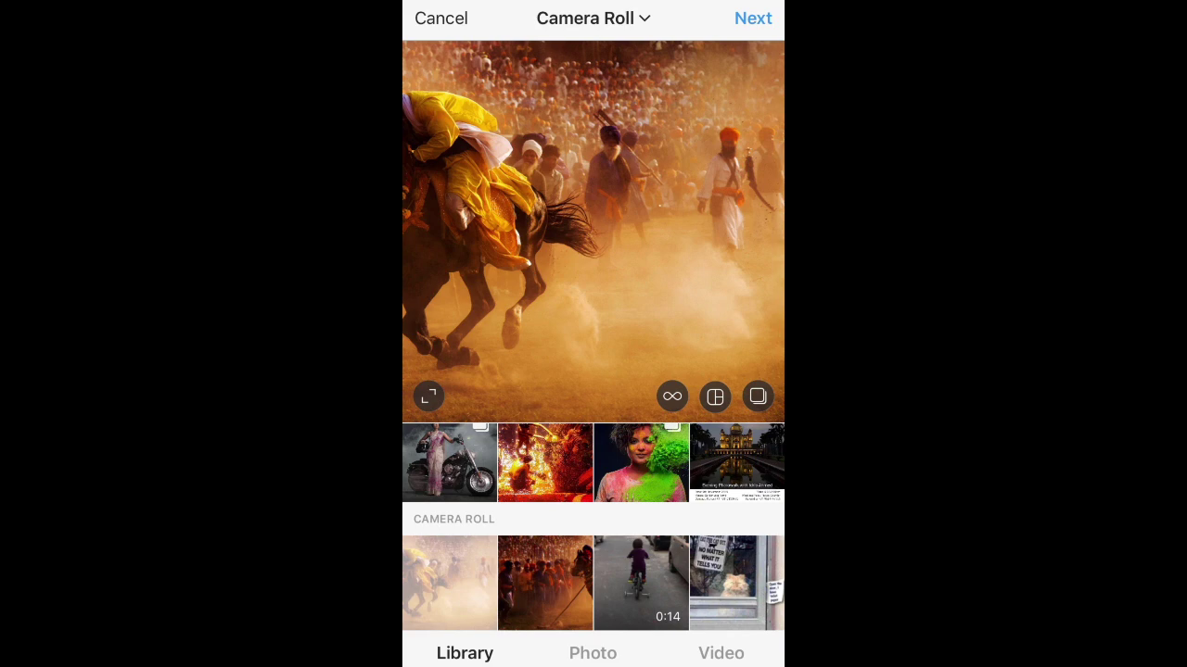
left_click(544, 582)
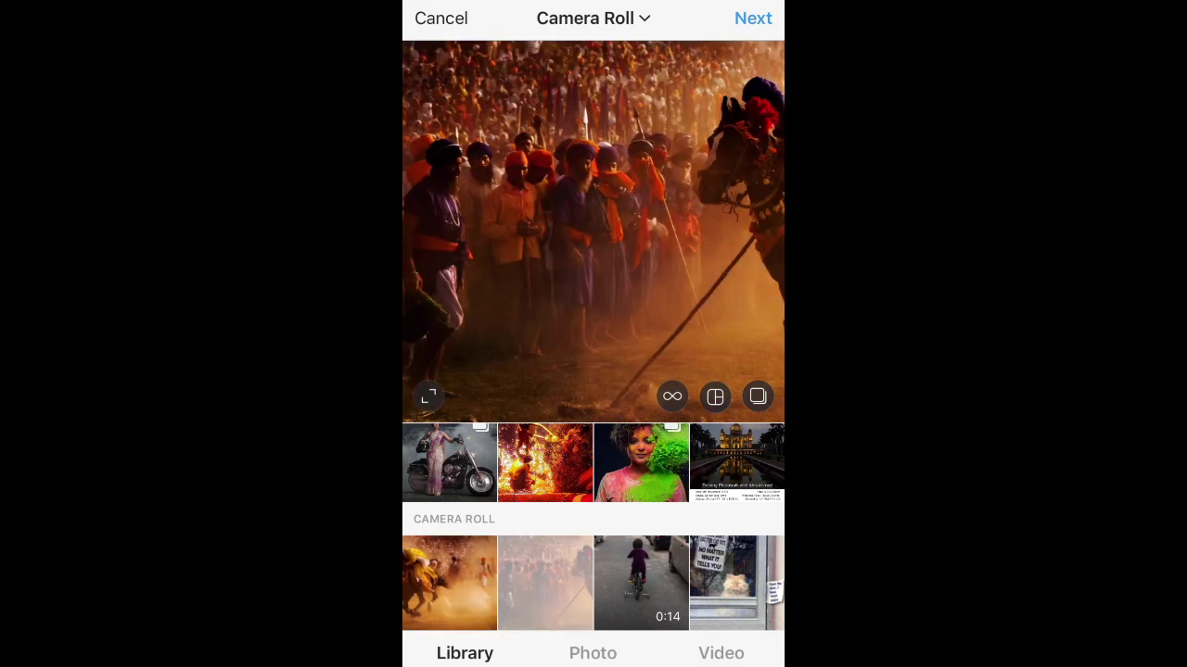
left_click(429, 397)
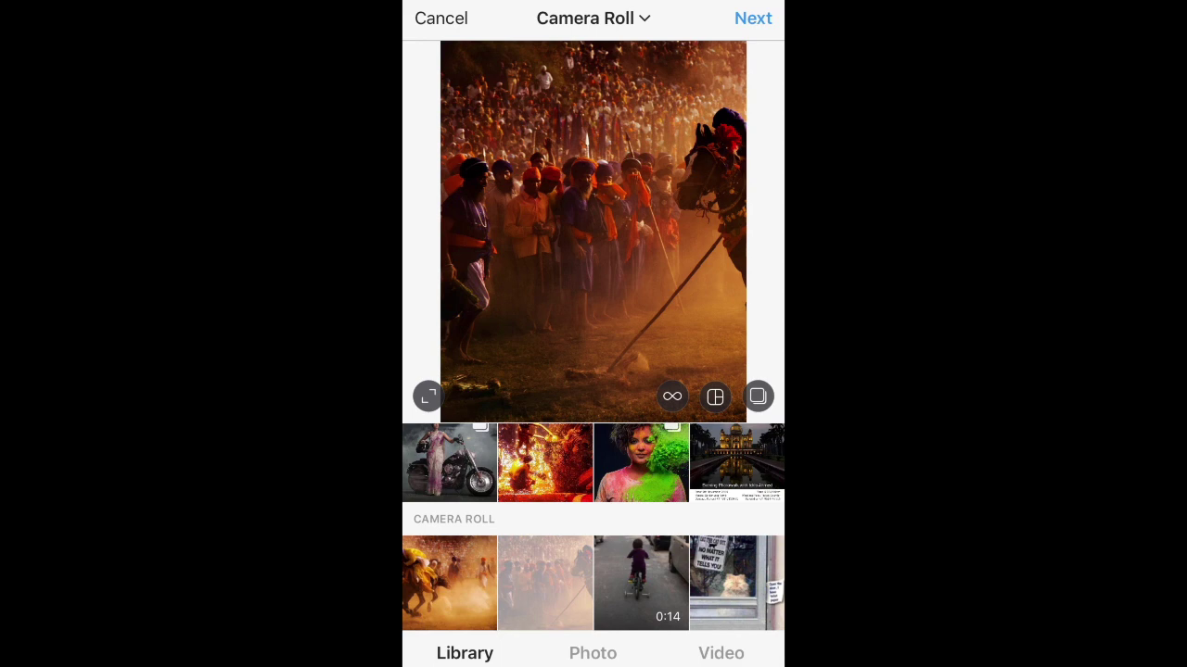
left_click(757, 396)
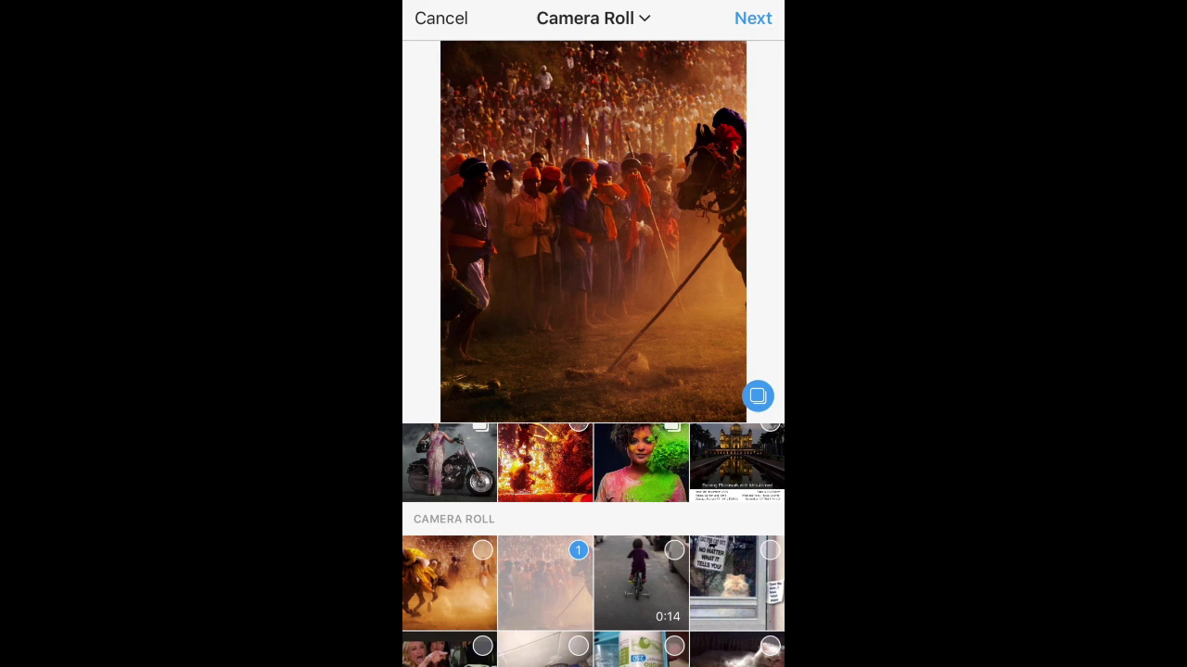
left_click(449, 583)
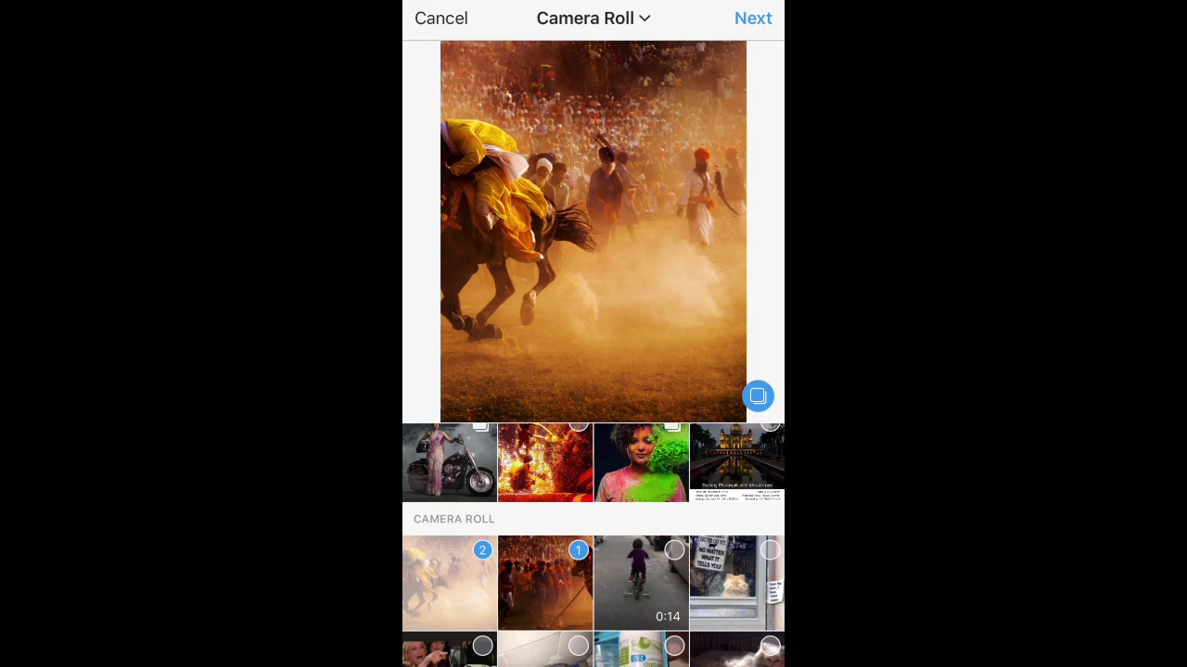
left_click(752, 18)
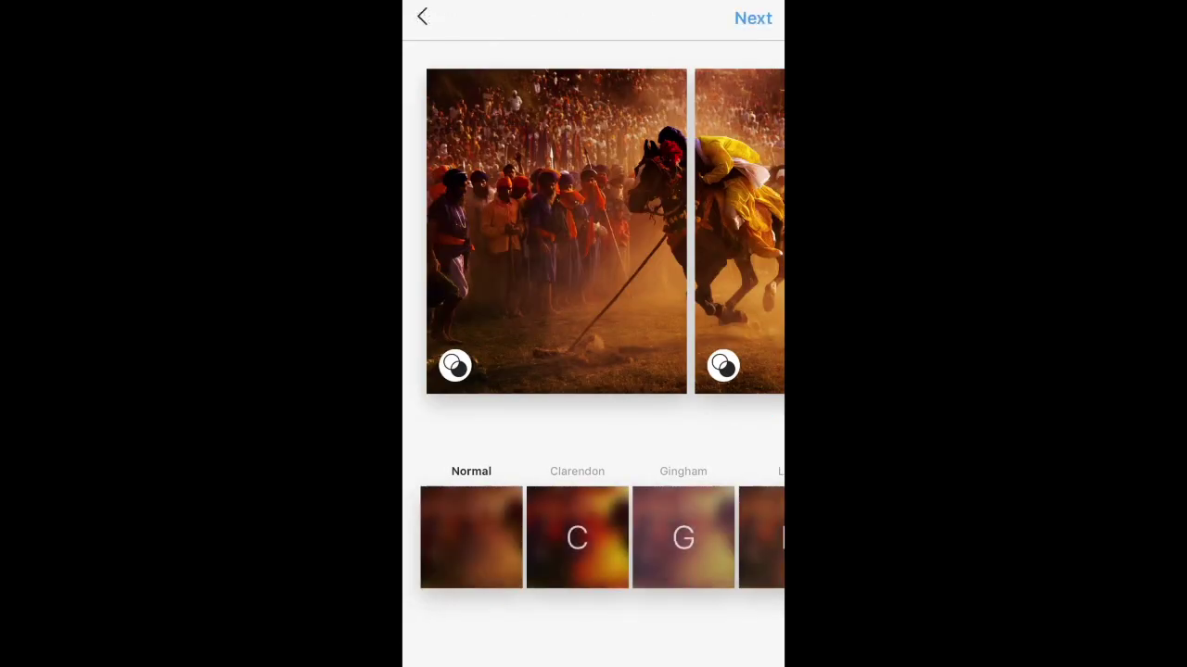
- Skip filters, caption the two-photo post 'Hola', and preview its photos
left_click(753, 18)
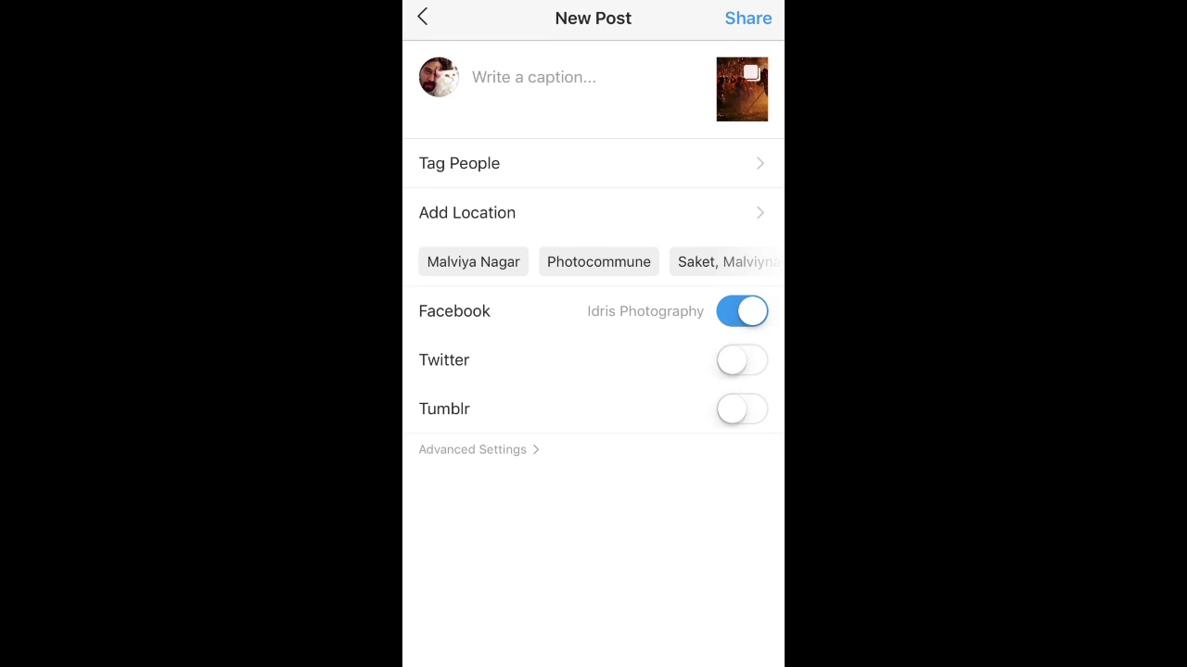
left_click(533, 77)
type("Hola")
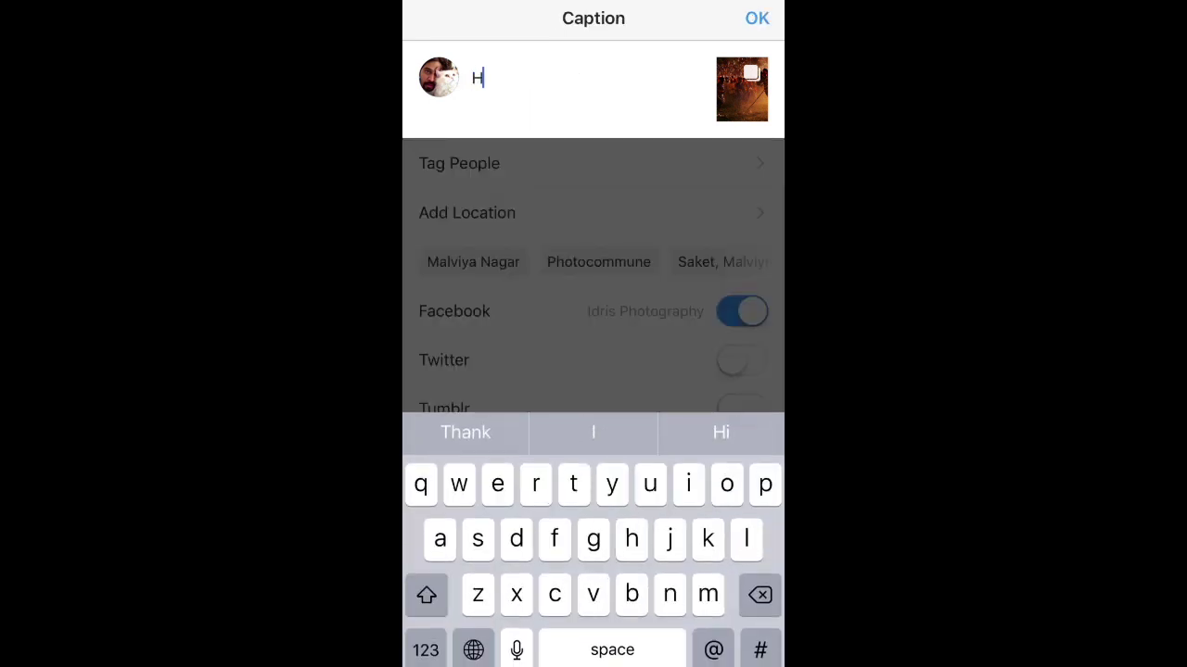
left_click(757, 18)
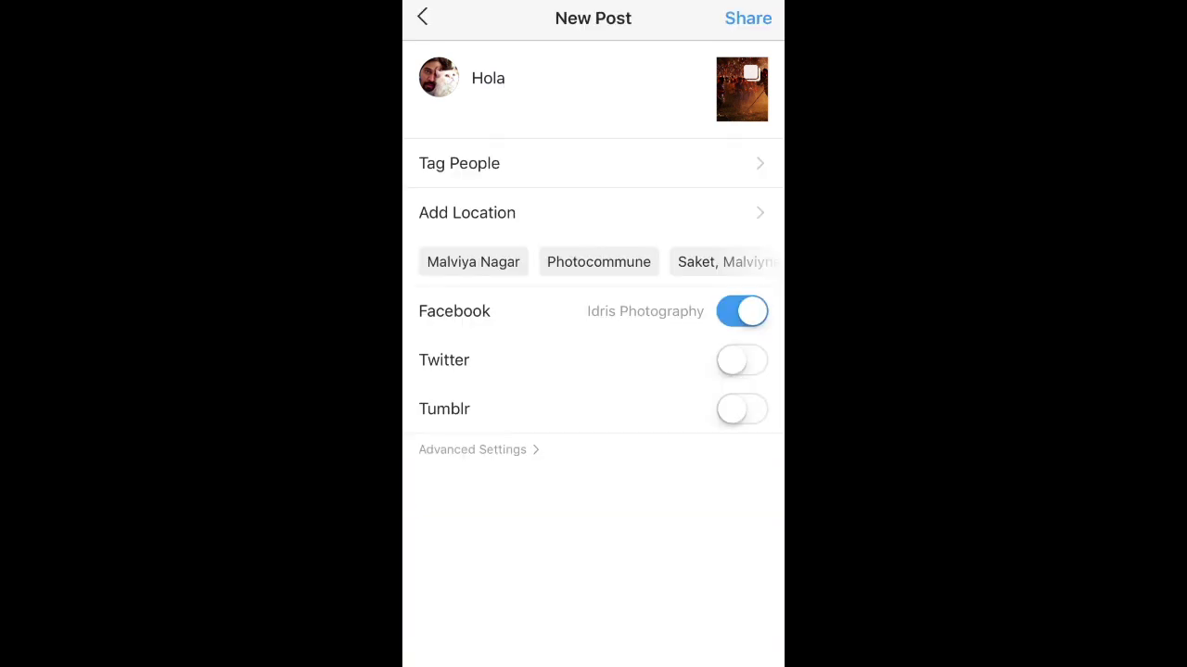
left_click(741, 89)
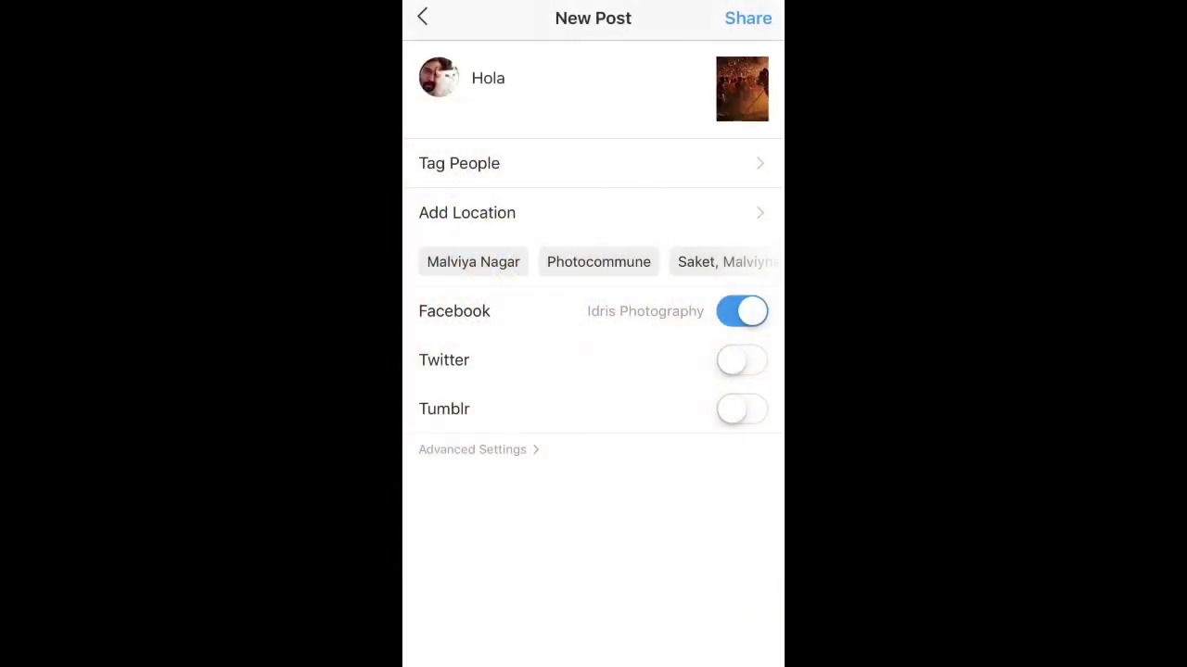
- Share the carousel post and swipe between the crowd and horseman slices in the feed
left_click(747, 18)
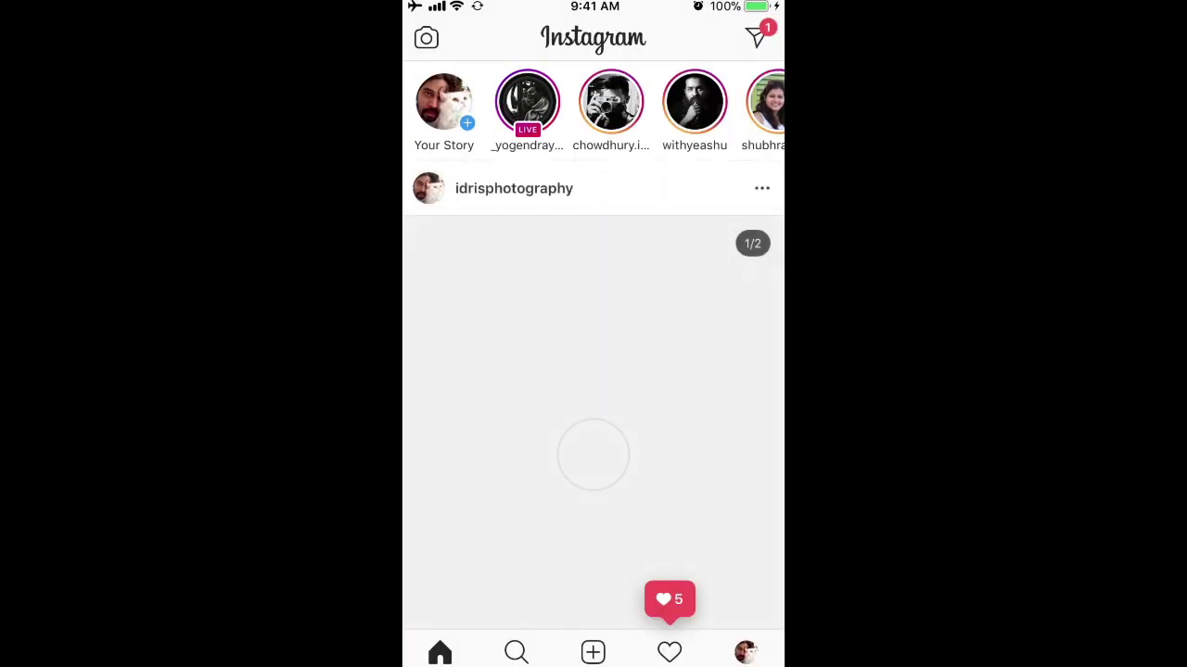
left_click_drag(686, 417, 482, 417)
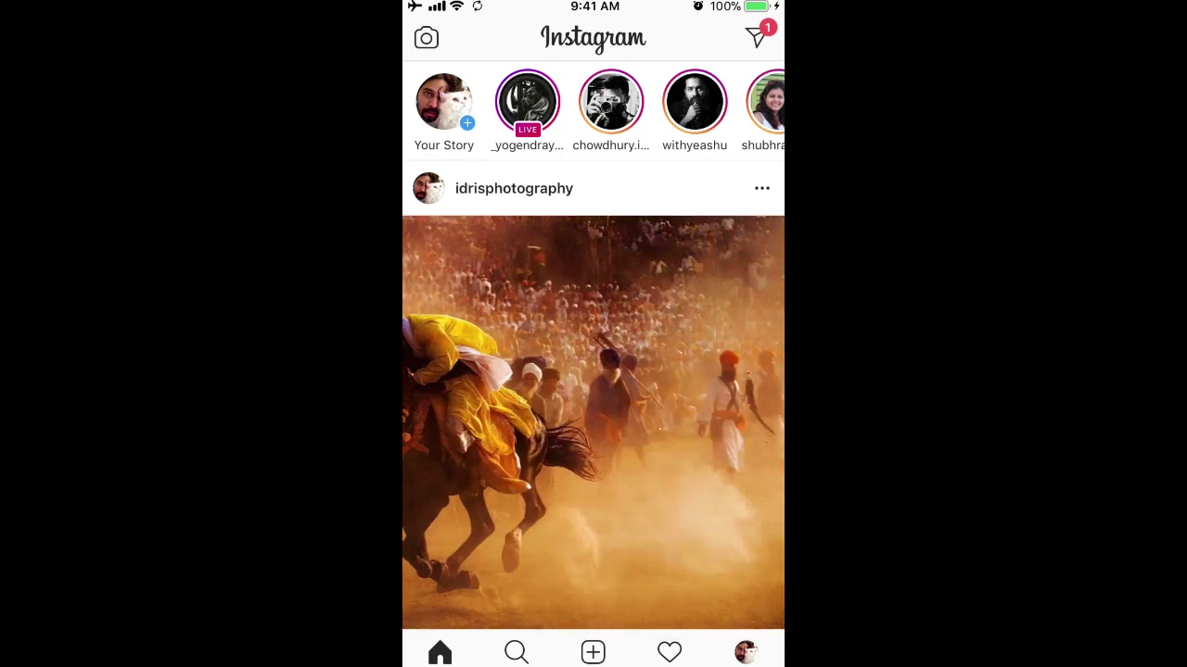
left_click_drag(482, 417, 686, 417)
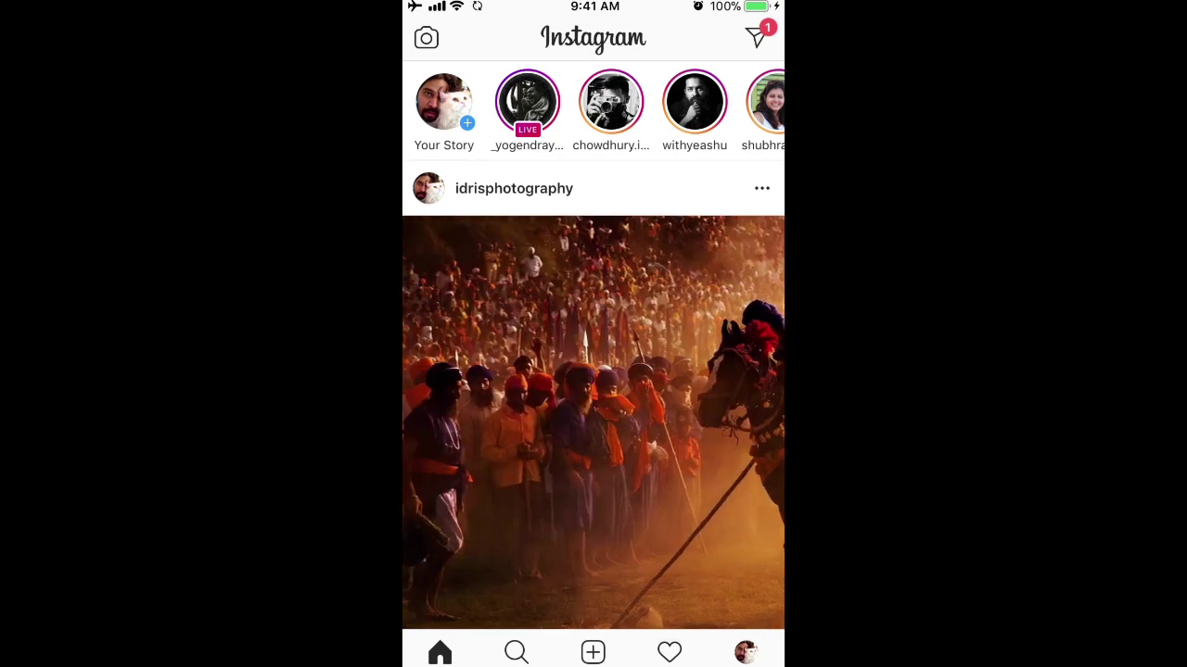